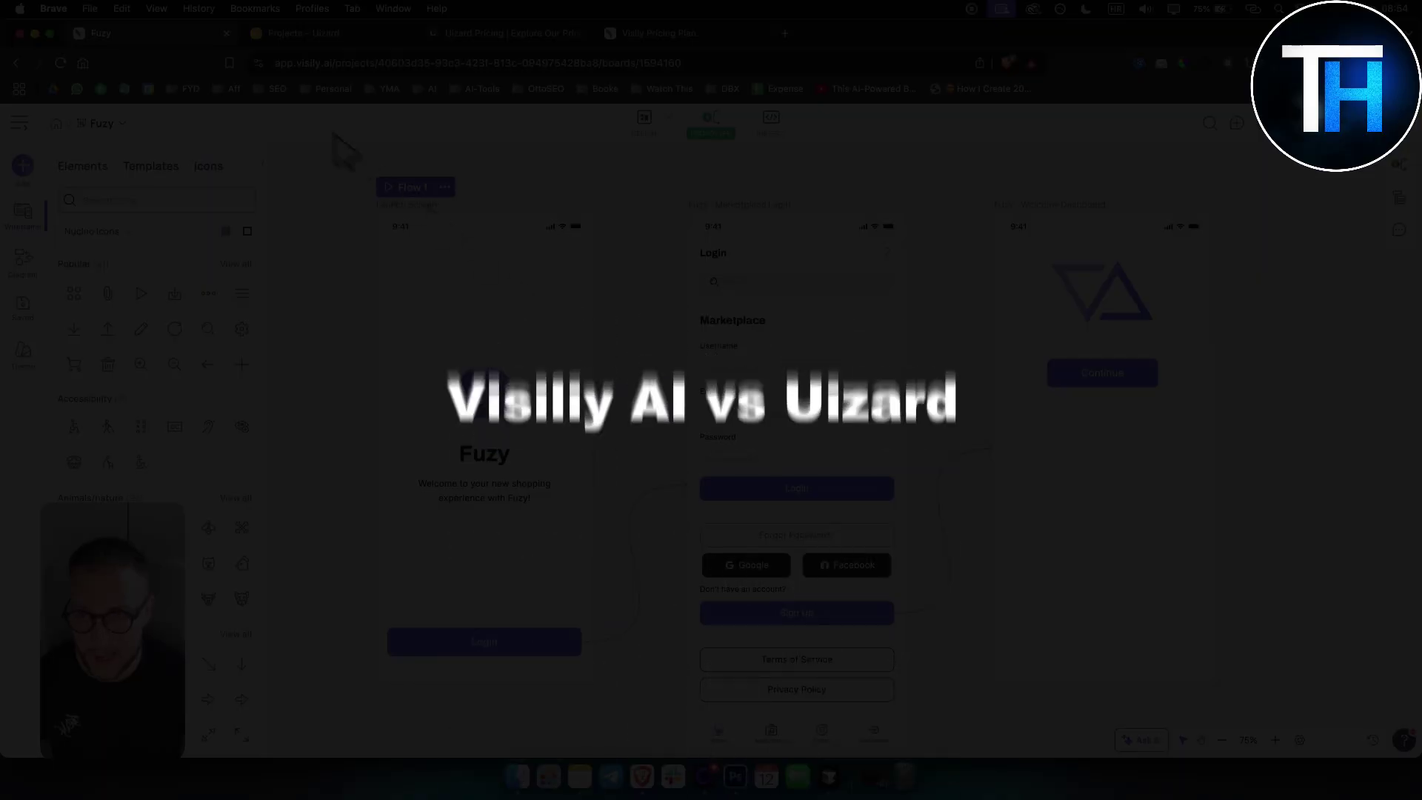
Try dropping a cart icon onto the Fuzy Launch Screen, then go to the Uizard projects dashboard.
{"action": "left_click", "coordinate": [325, 34]}
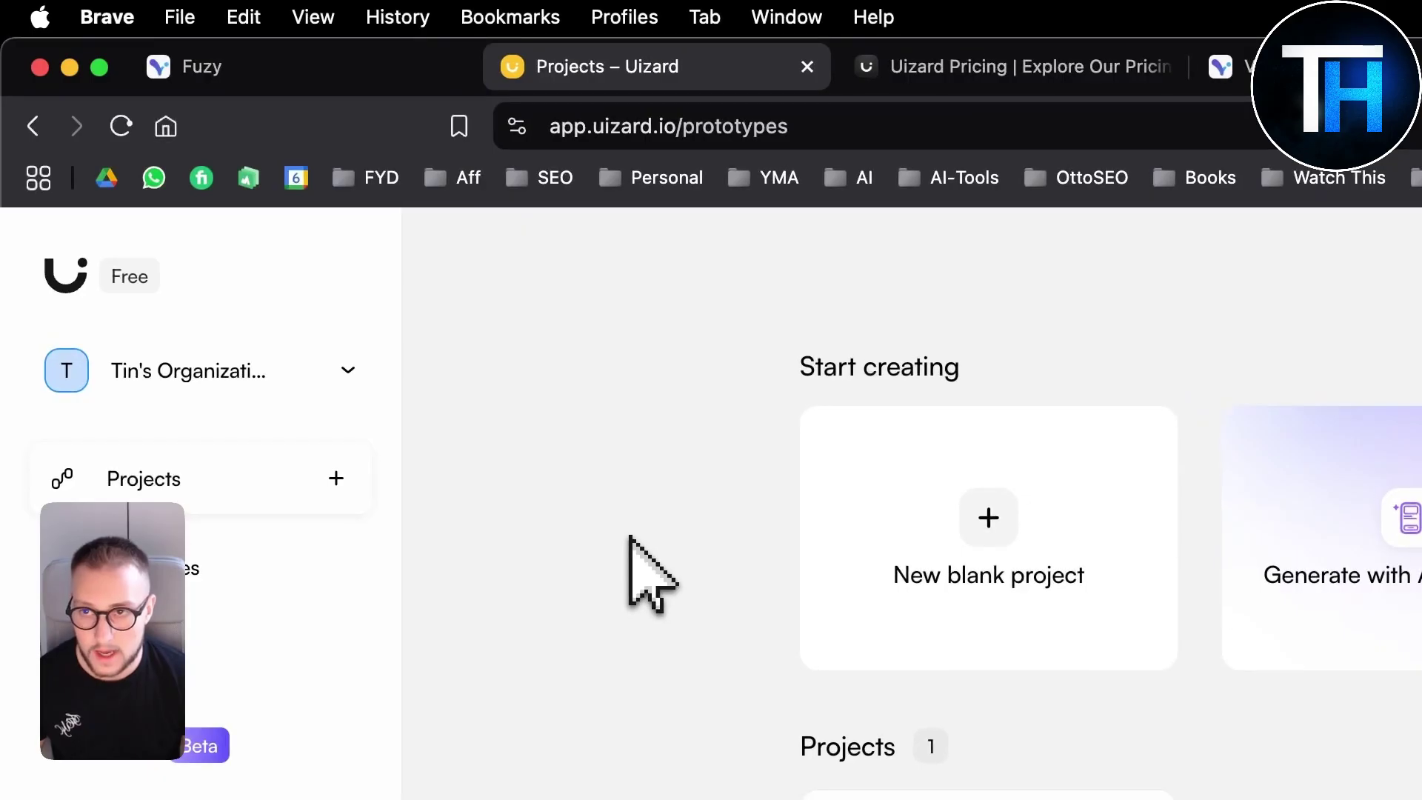
{"action": "left_click", "coordinate": [280, 73]}
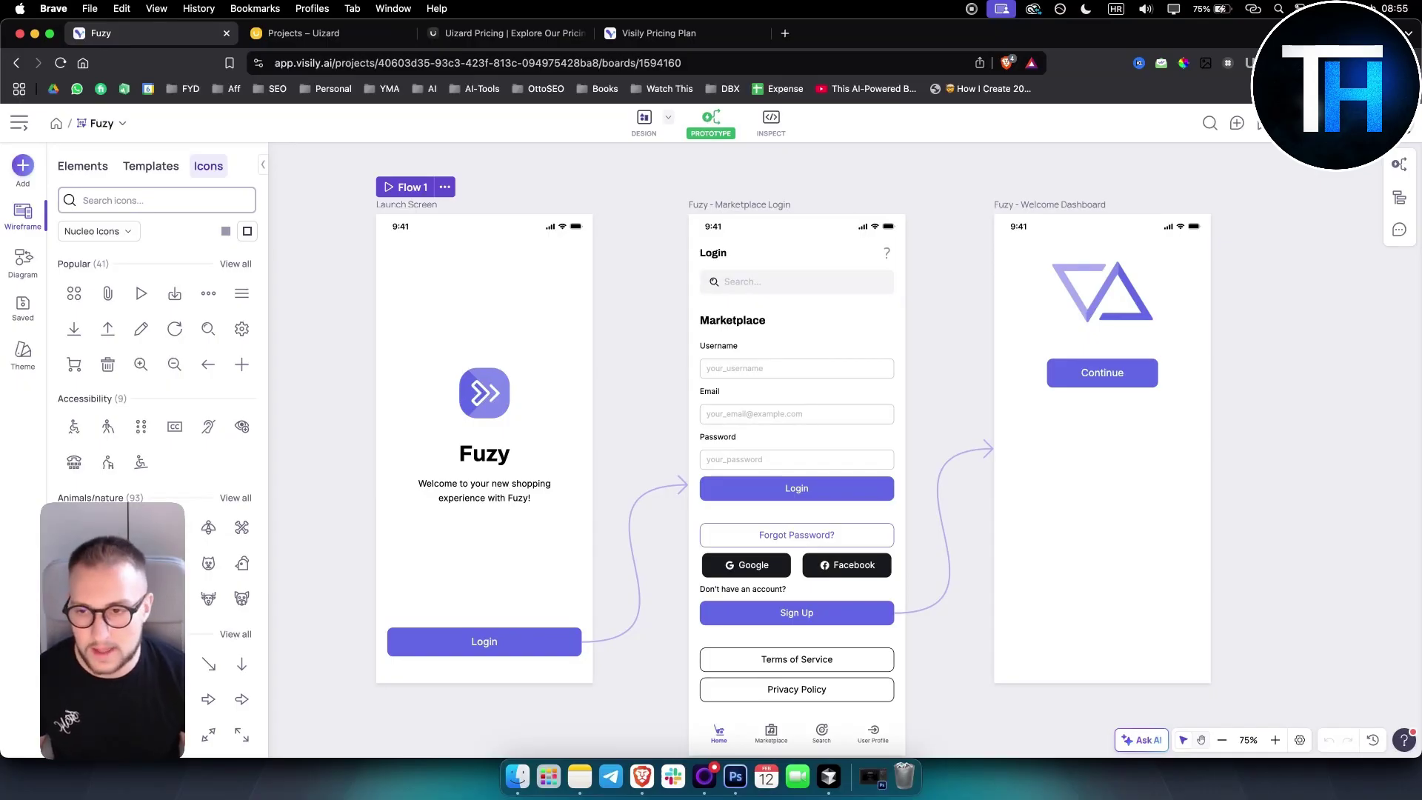
{"action": "left_click_drag", "start_coordinate": [74, 364], "coordinate": [371, 351]}
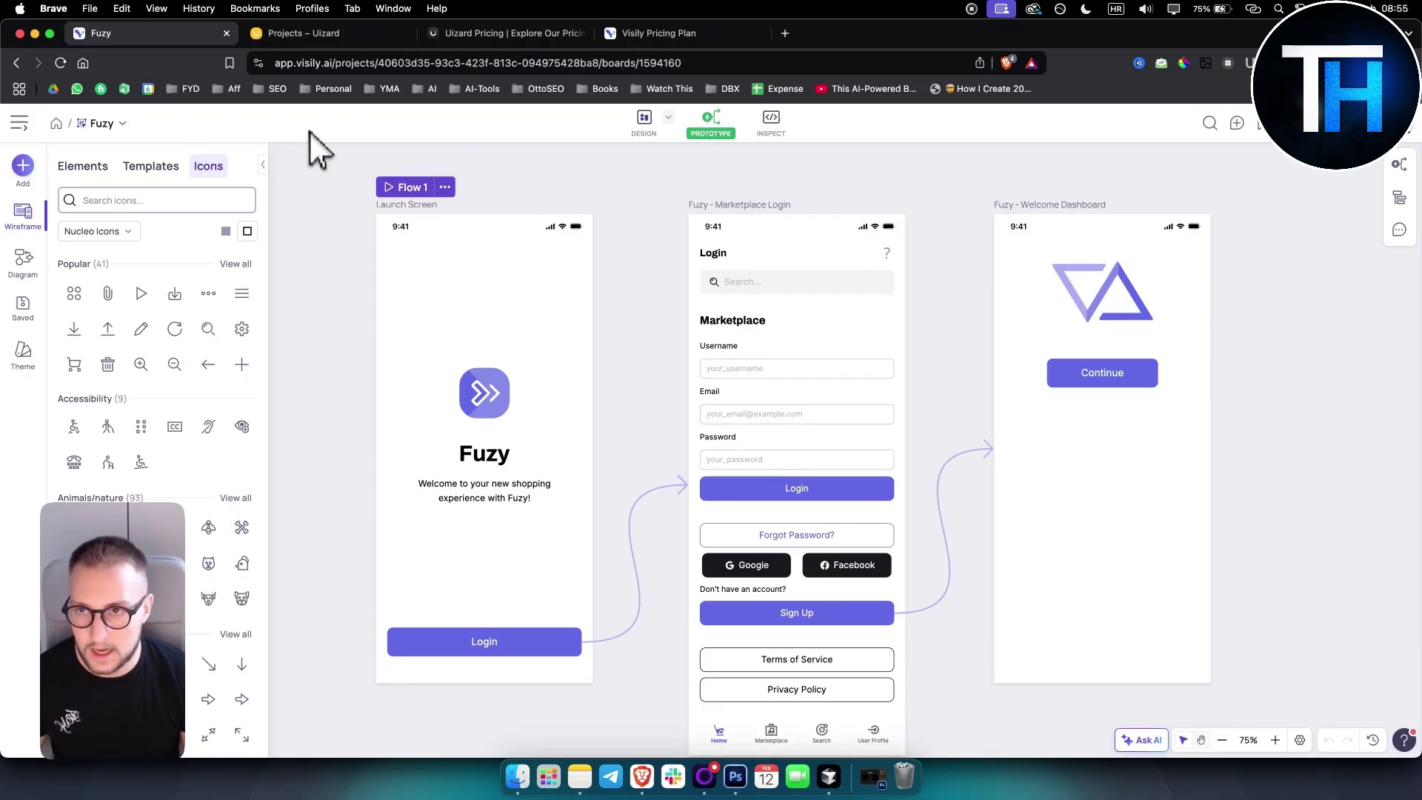
{"action": "left_click", "coordinate": [335, 40]}
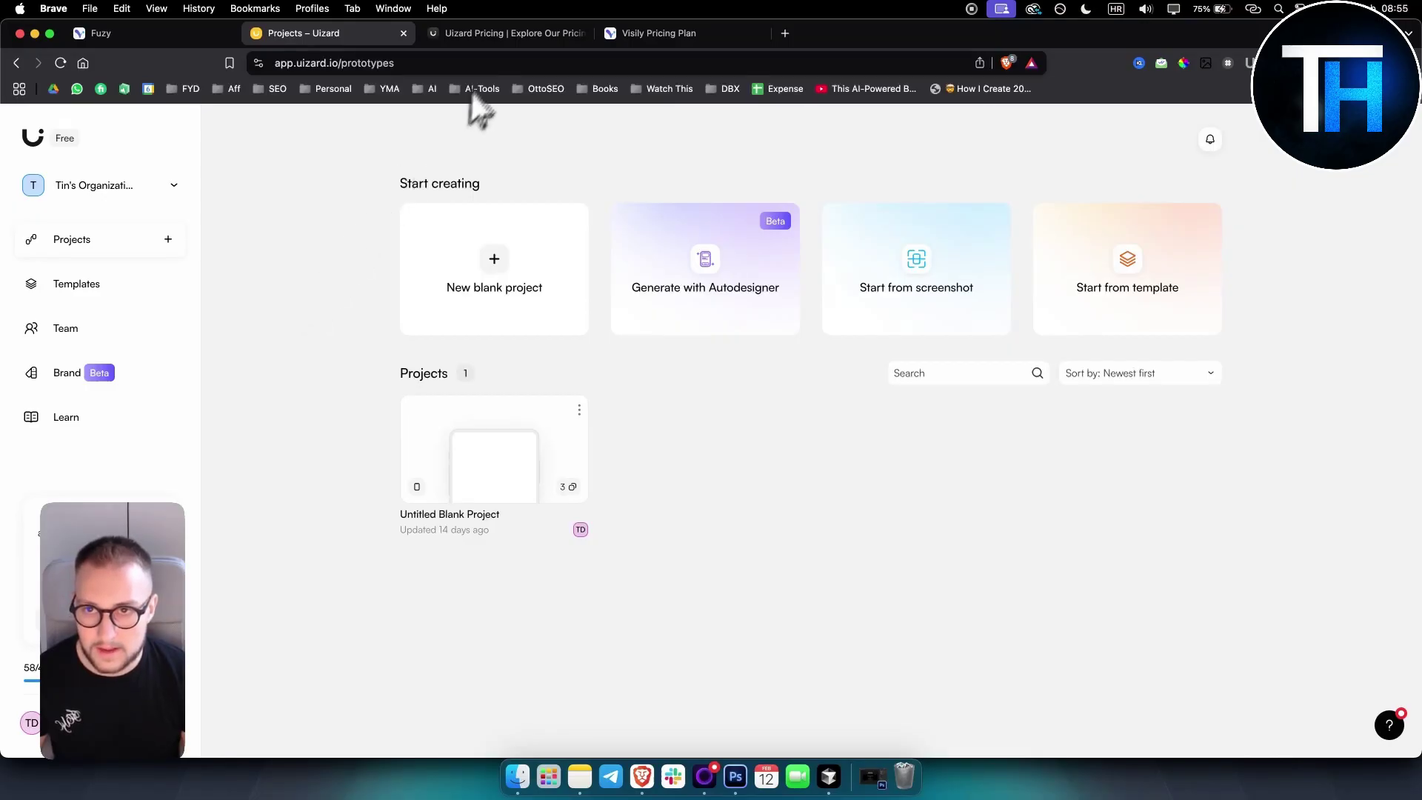
Open Uizard's pricing page and highlight the $12 Pro price, the Pro feature list and the $0 Free price.
{"action": "left_click", "coordinate": [505, 33]}
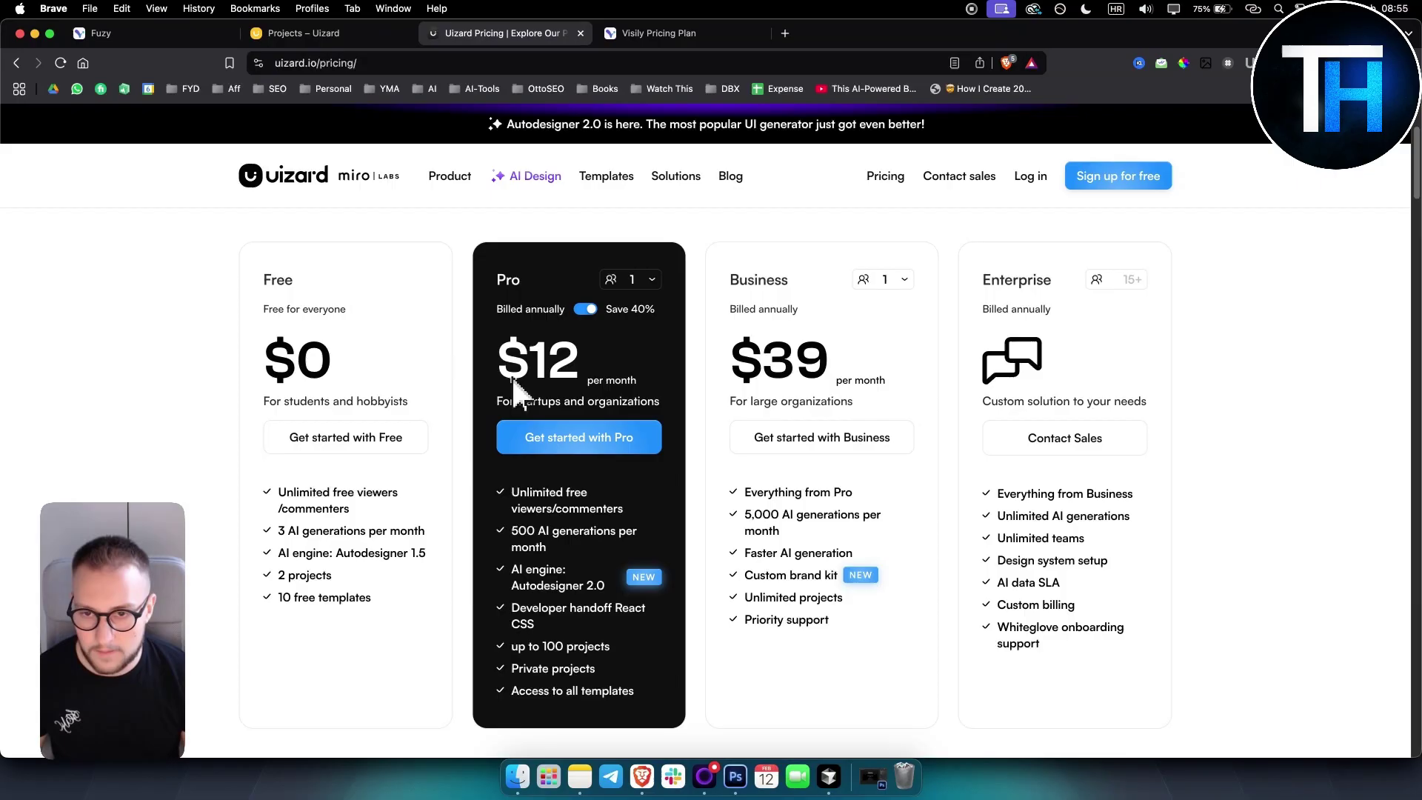
{"action": "left_click_drag", "start_coordinate": [513, 378], "coordinate": [651, 374]}
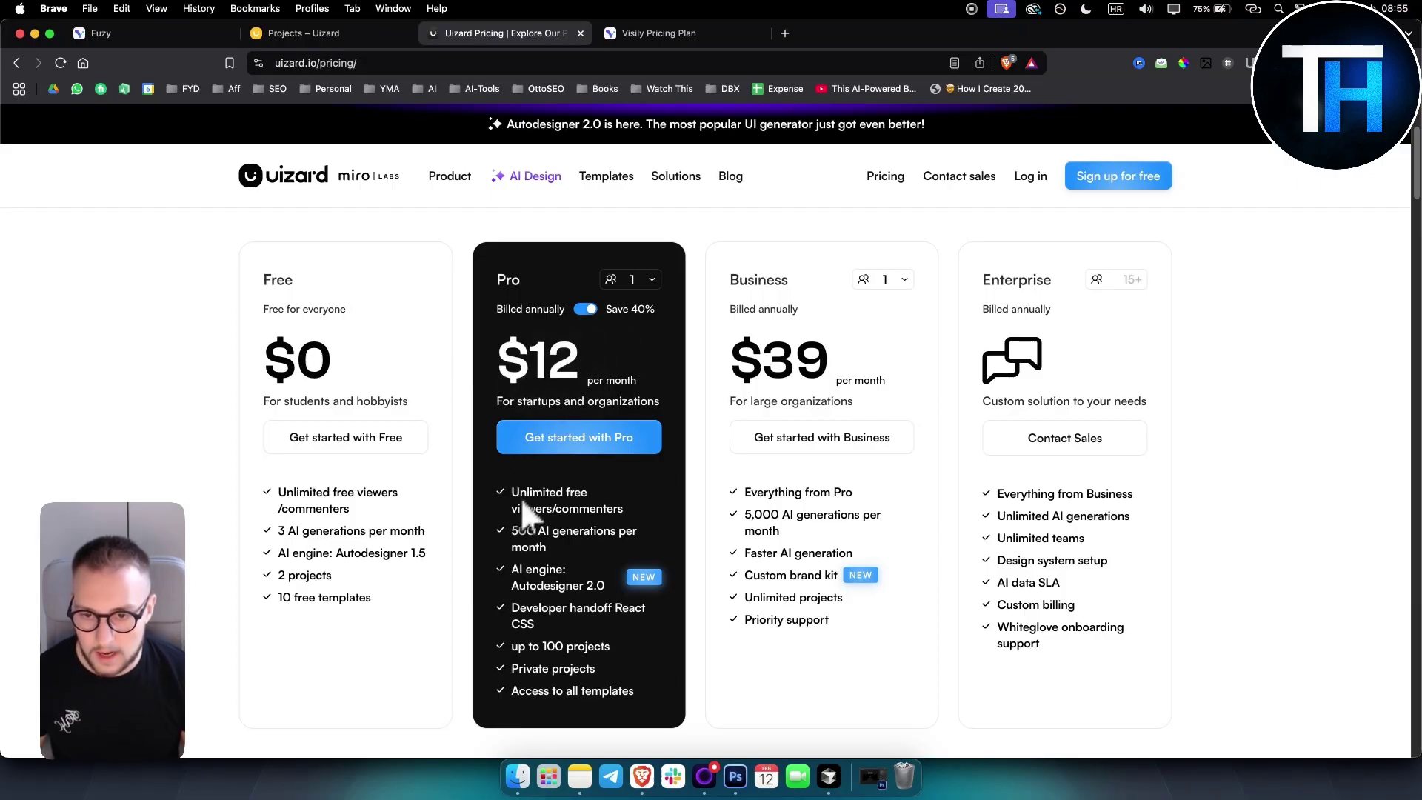
{"action": "left_click_drag", "start_coordinate": [527, 486], "coordinate": [631, 696]}
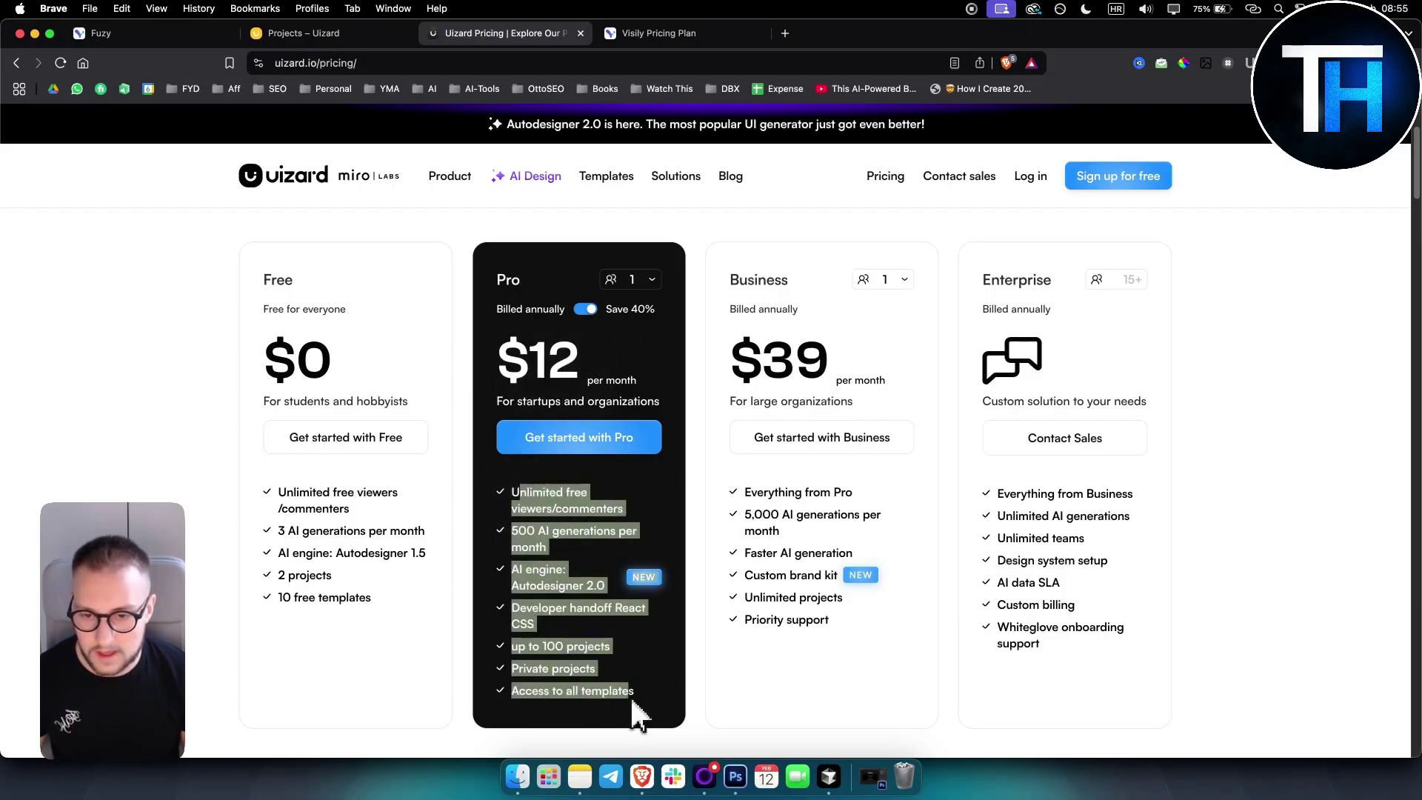
{"action": "left_click", "coordinate": [637, 714]}
{"action": "left_click_drag", "start_coordinate": [276, 325], "coordinate": [379, 374]}
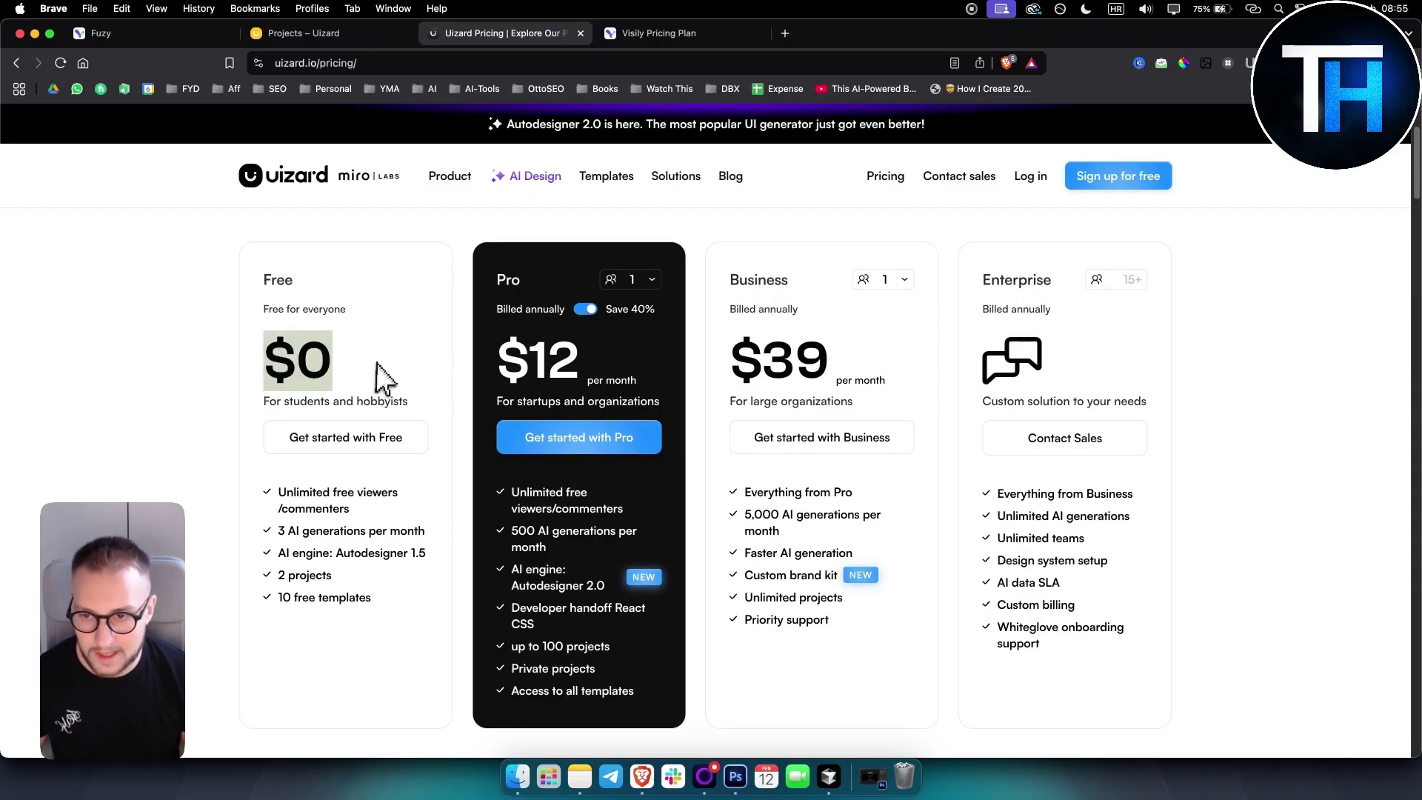
{"action": "left_click", "coordinate": [372, 378]}
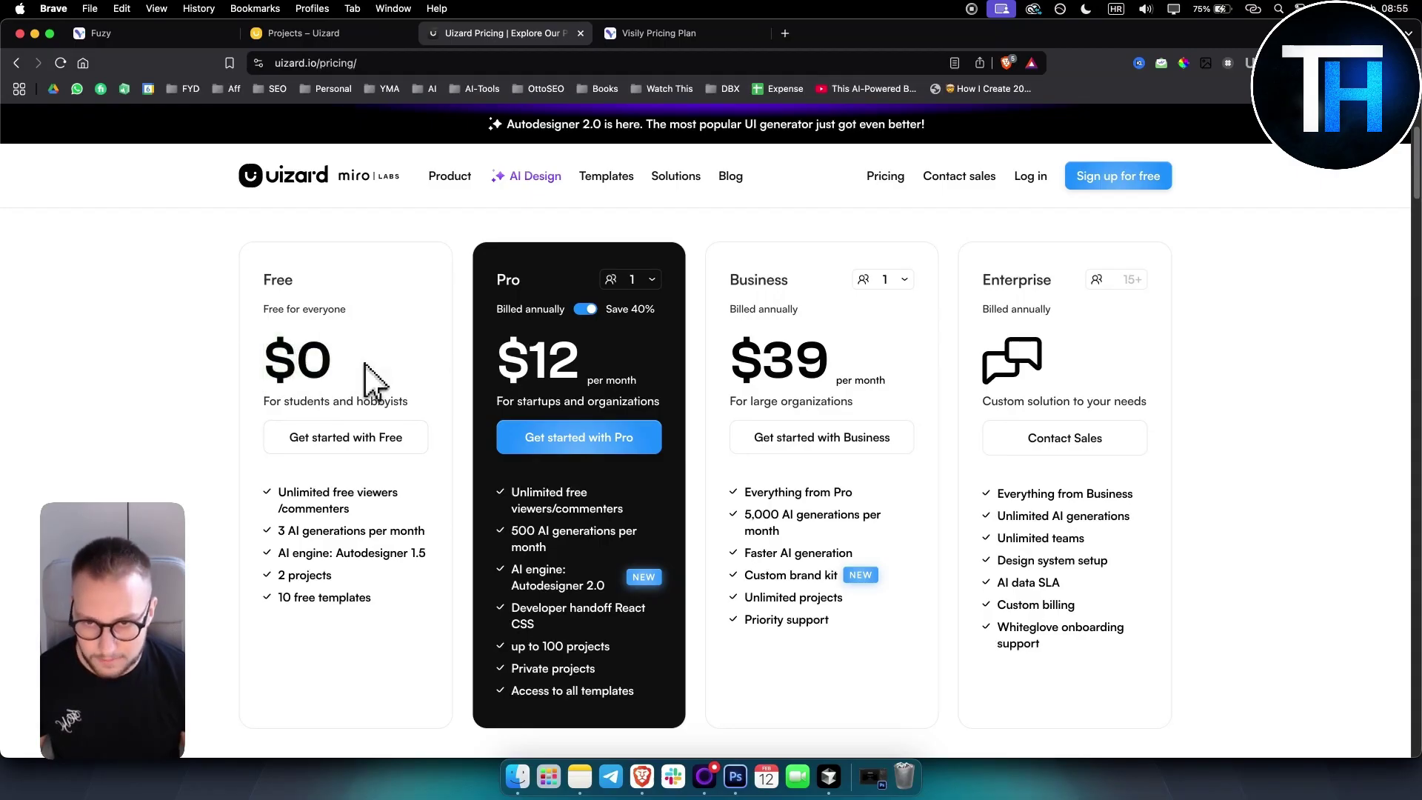
Open Visily's pricing page and highlight the $11-per-editor Pro price and the Pro feature list.
{"action": "left_click", "coordinate": [662, 39]}
{"action": "left_click_drag", "start_coordinate": [452, 332], "coordinate": [584, 353]}
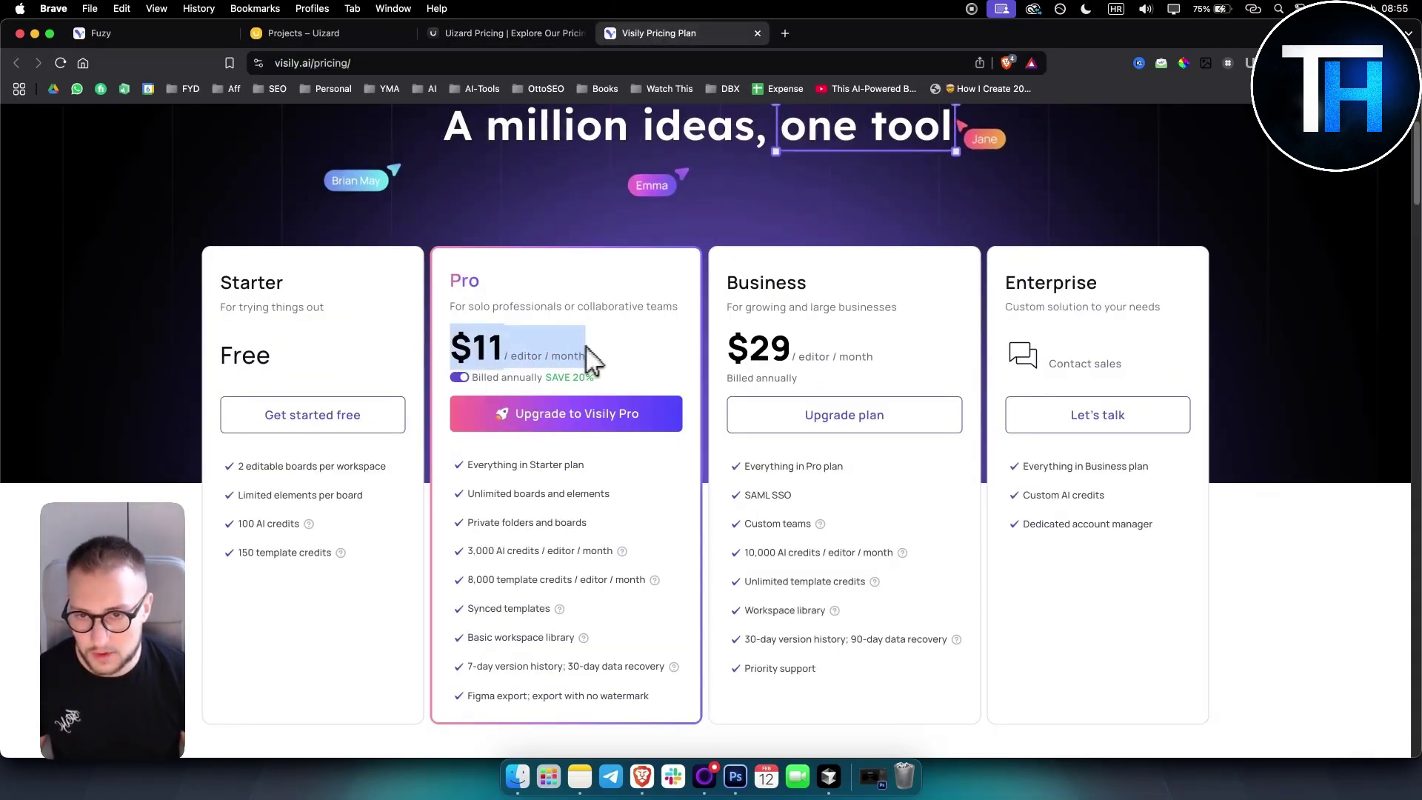
{"action": "left_click", "coordinate": [582, 363]}
{"action": "left_click_drag", "start_coordinate": [452, 334], "coordinate": [581, 363]}
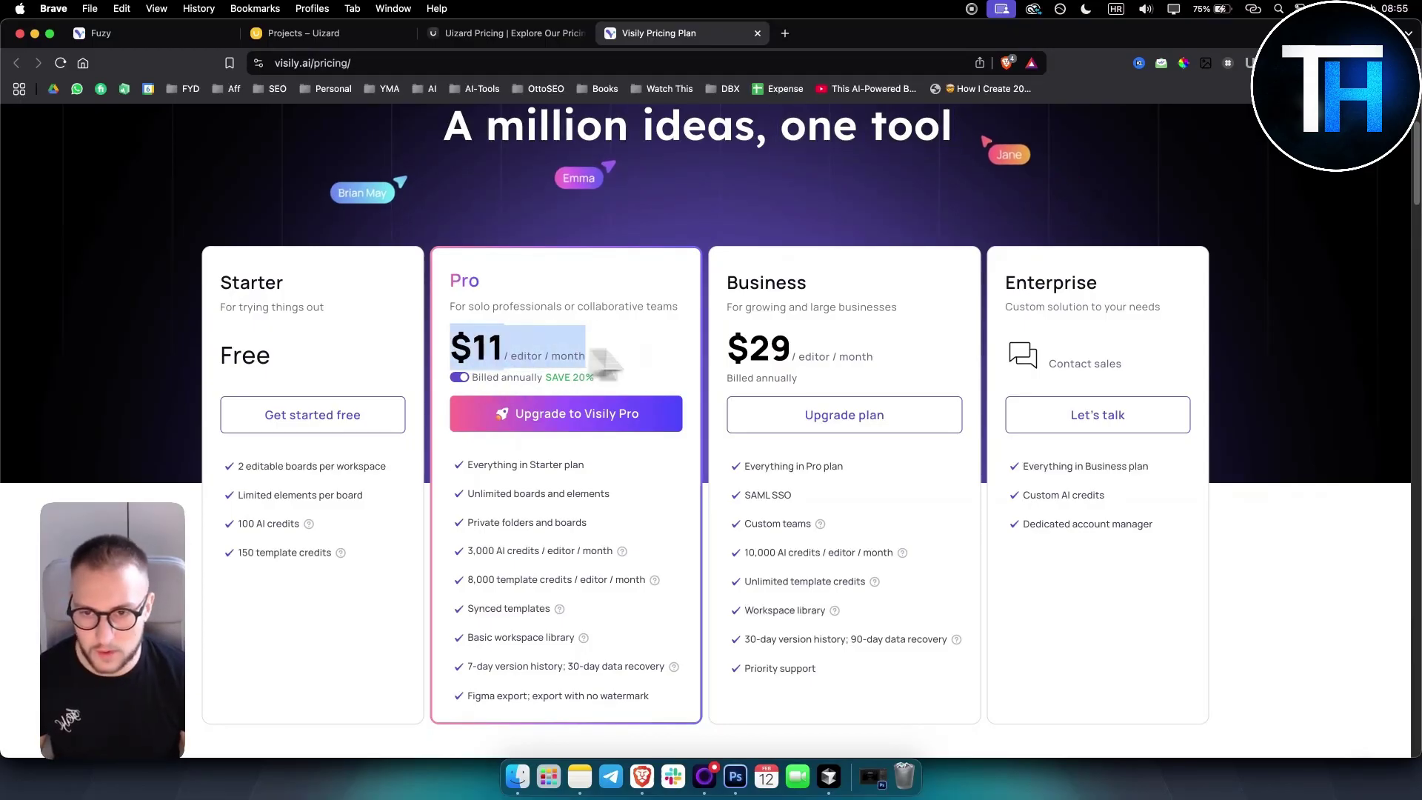
{"action": "left_click", "coordinate": [570, 359]}
{"action": "left_click_drag", "start_coordinate": [465, 469], "coordinate": [647, 698]}
{"action": "left_click", "coordinate": [646, 698]}
Highlight the no-watermark Figma export, version history and Starter features, then return to the Fuzy board.
{"action": "left_click_drag", "start_coordinate": [533, 700], "coordinate": [655, 700]}
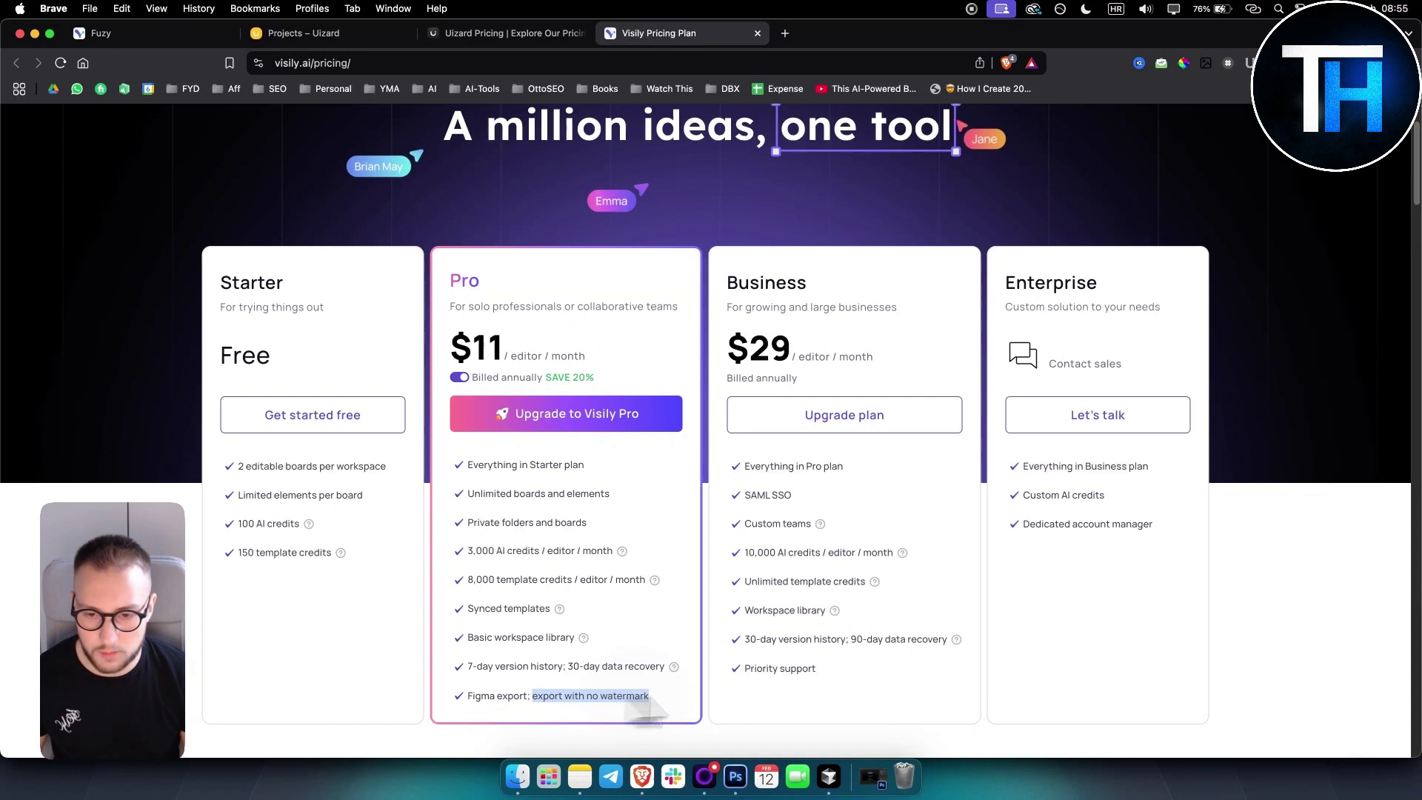
{"action": "left_click", "coordinate": [582, 700]}
{"action": "left_click_drag", "start_coordinate": [476, 667], "coordinate": [625, 670]}
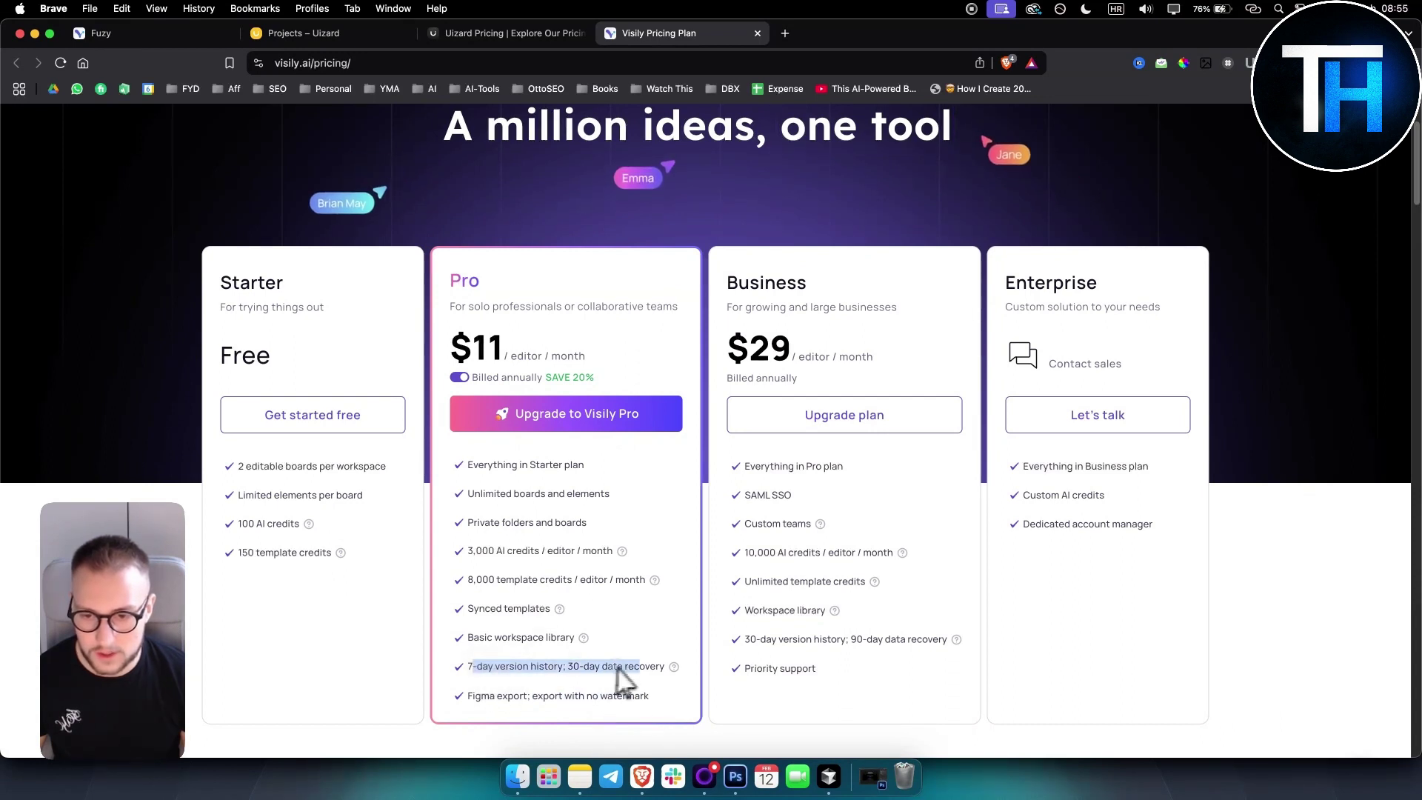
{"action": "left_click", "coordinate": [625, 671]}
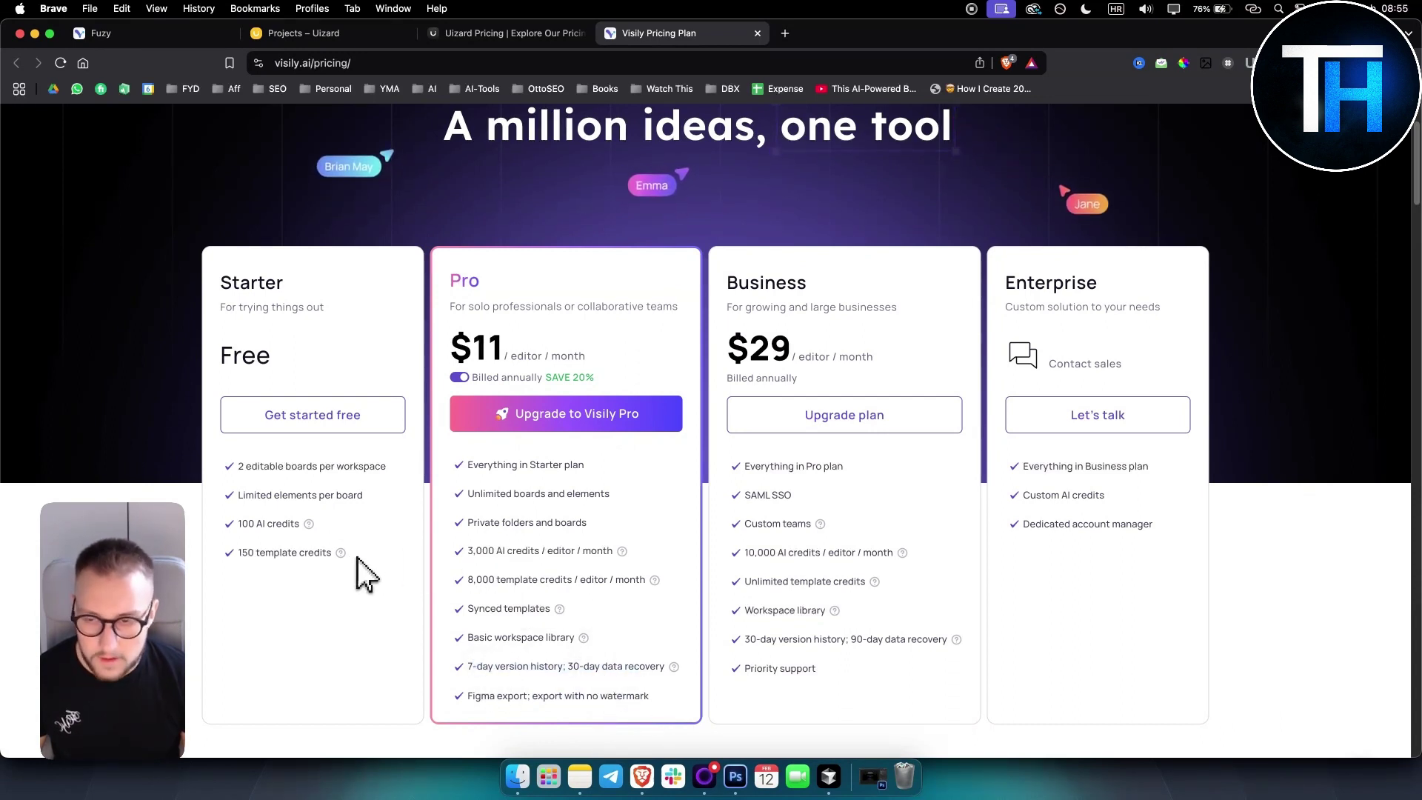
{"action": "left_click_drag", "start_coordinate": [357, 565], "coordinate": [217, 471]}
{"action": "left_click", "coordinate": [277, 496]}
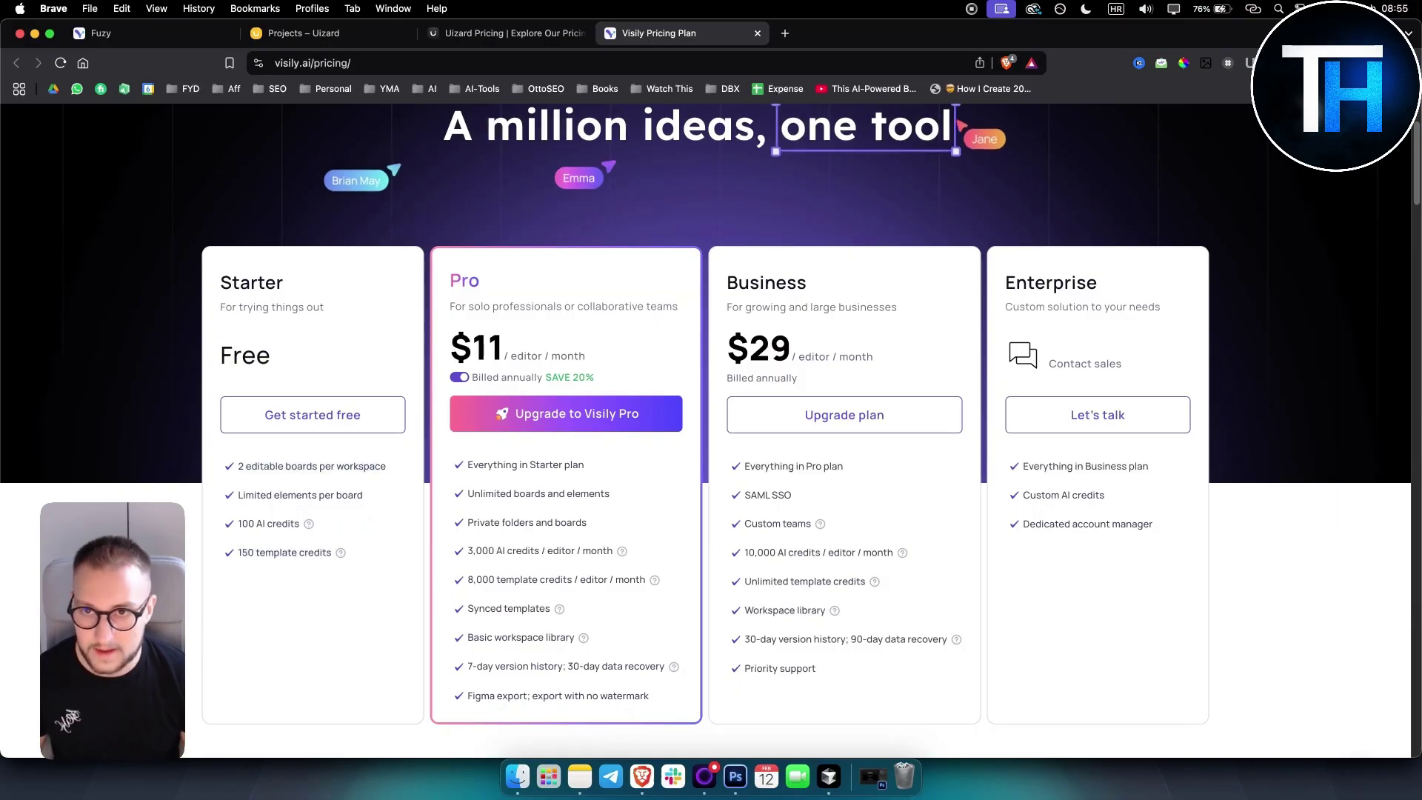
{"action": "left_click", "coordinate": [145, 35]}
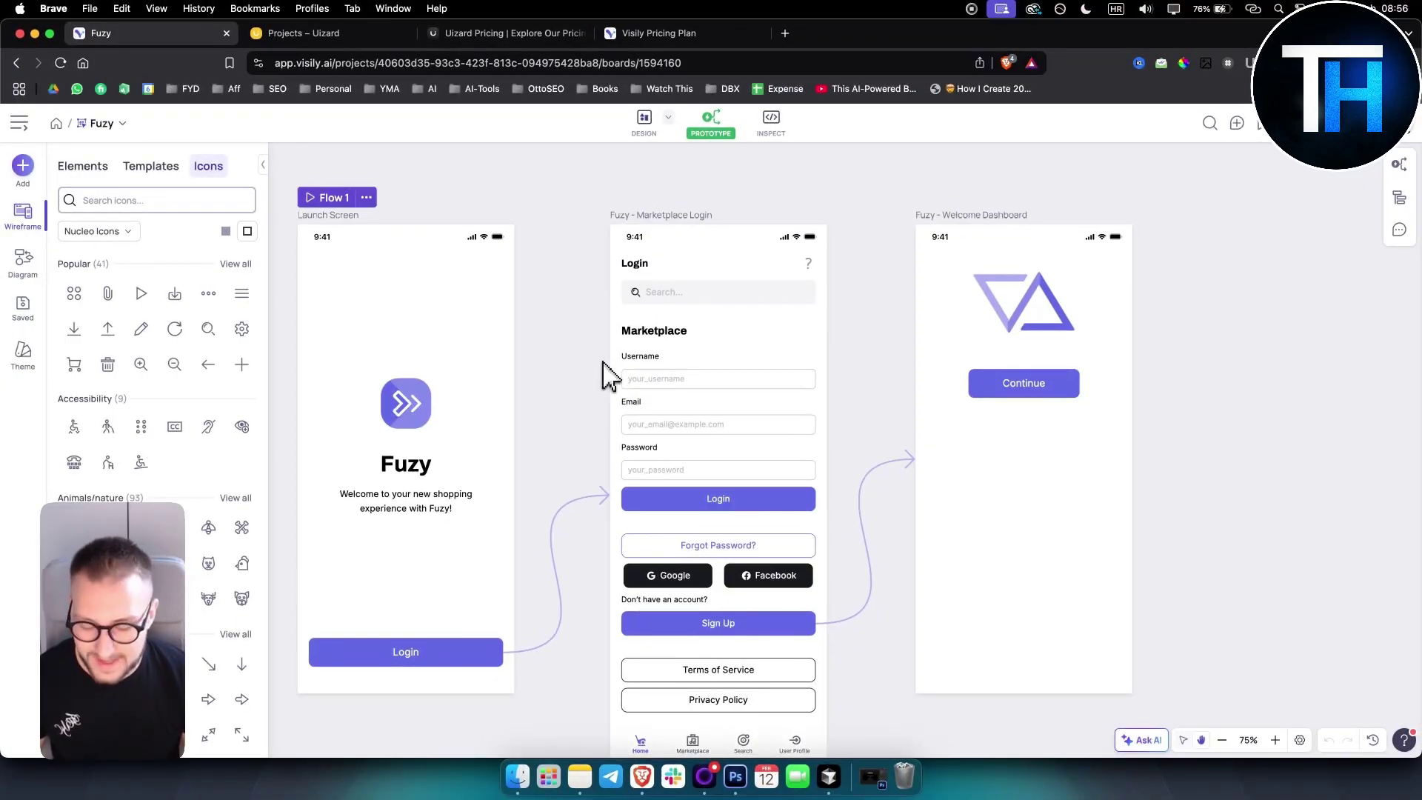
Pan around the Fuzy board to inspect the three-screen Flow 1 prototype.
{"action": "scroll", "coordinate": [609, 376], "scroll_direction": "down", "scroll_amount": 1}
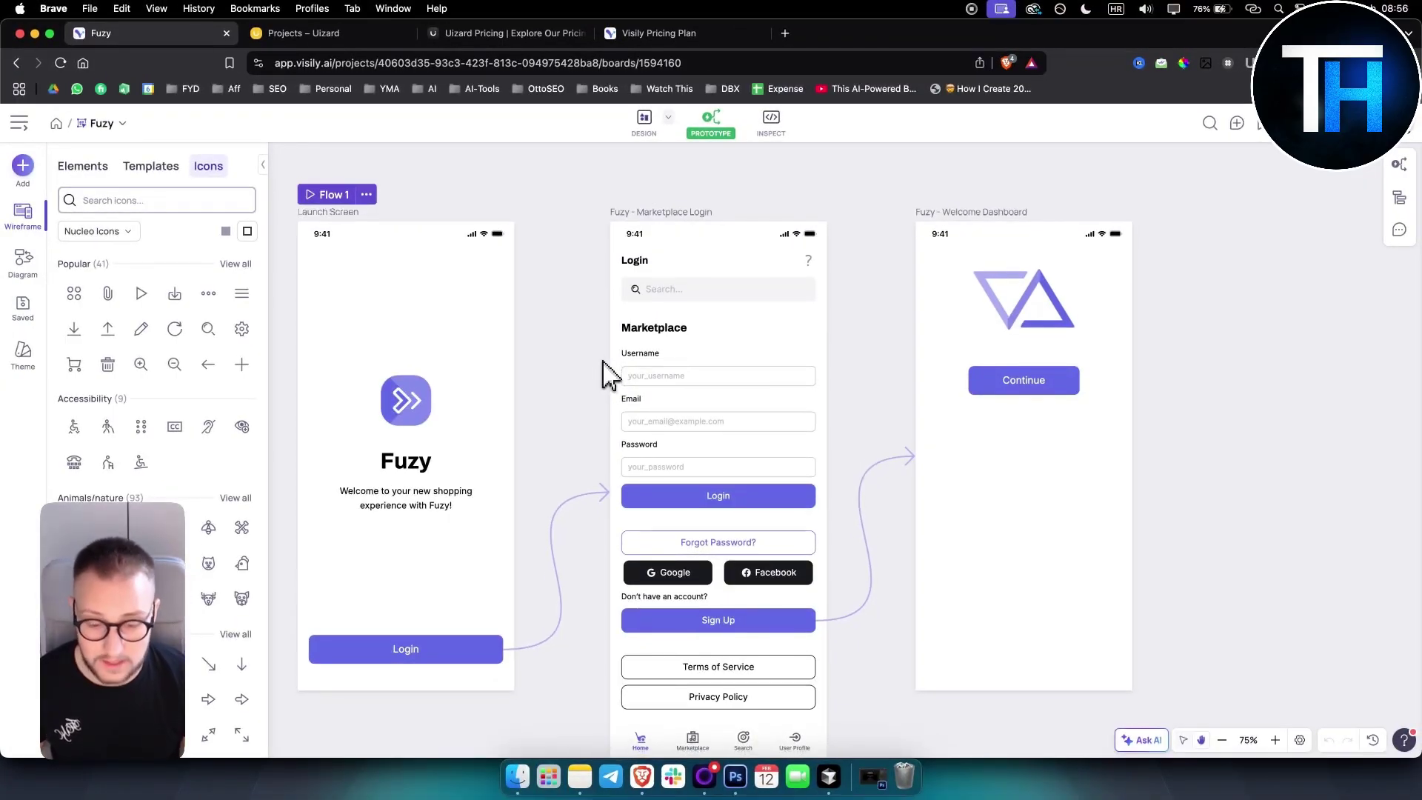
{"action": "scroll", "coordinate": [609, 376], "scroll_direction": "left", "scroll_amount": 3}
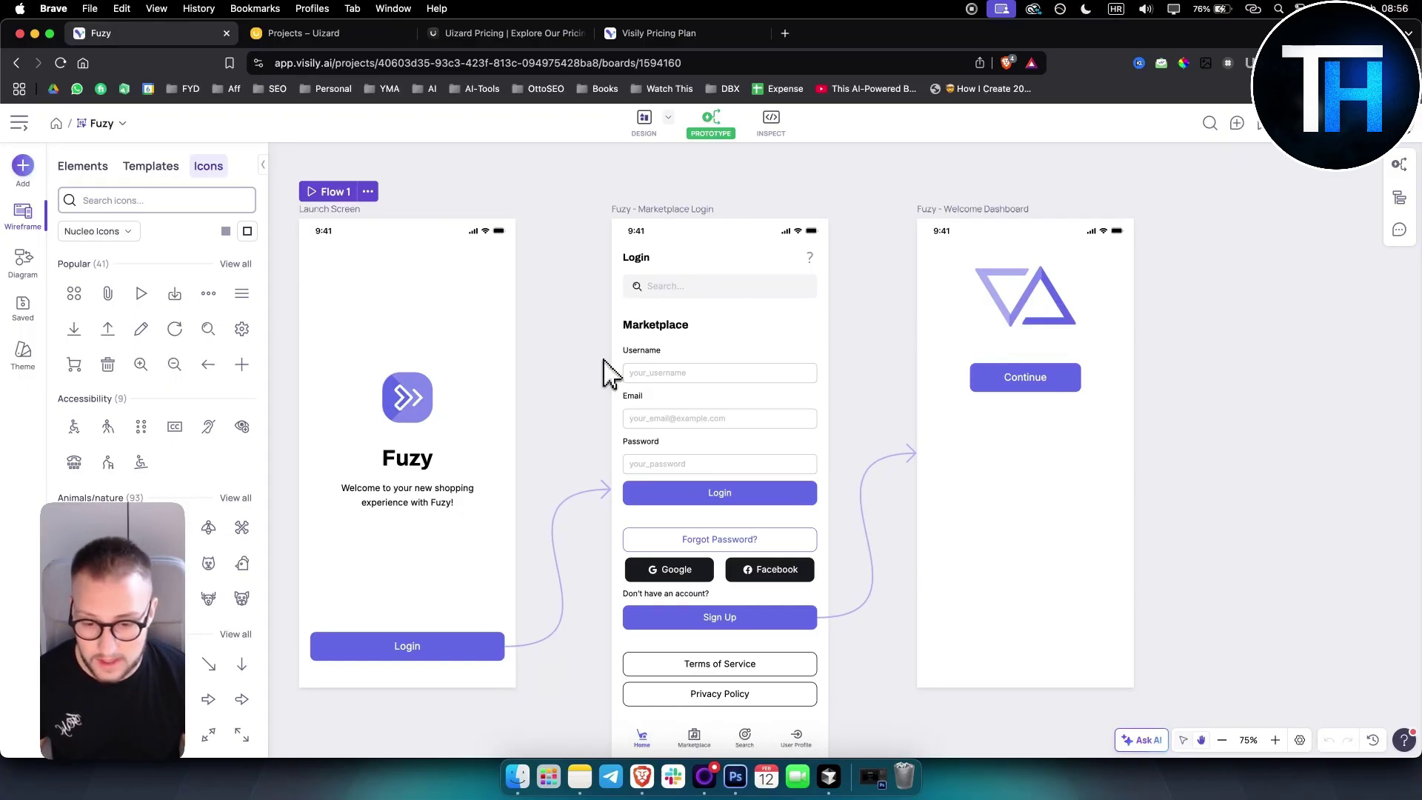
{"action": "scroll", "coordinate": [626, 371], "scroll_direction": "down", "scroll_amount": 1}
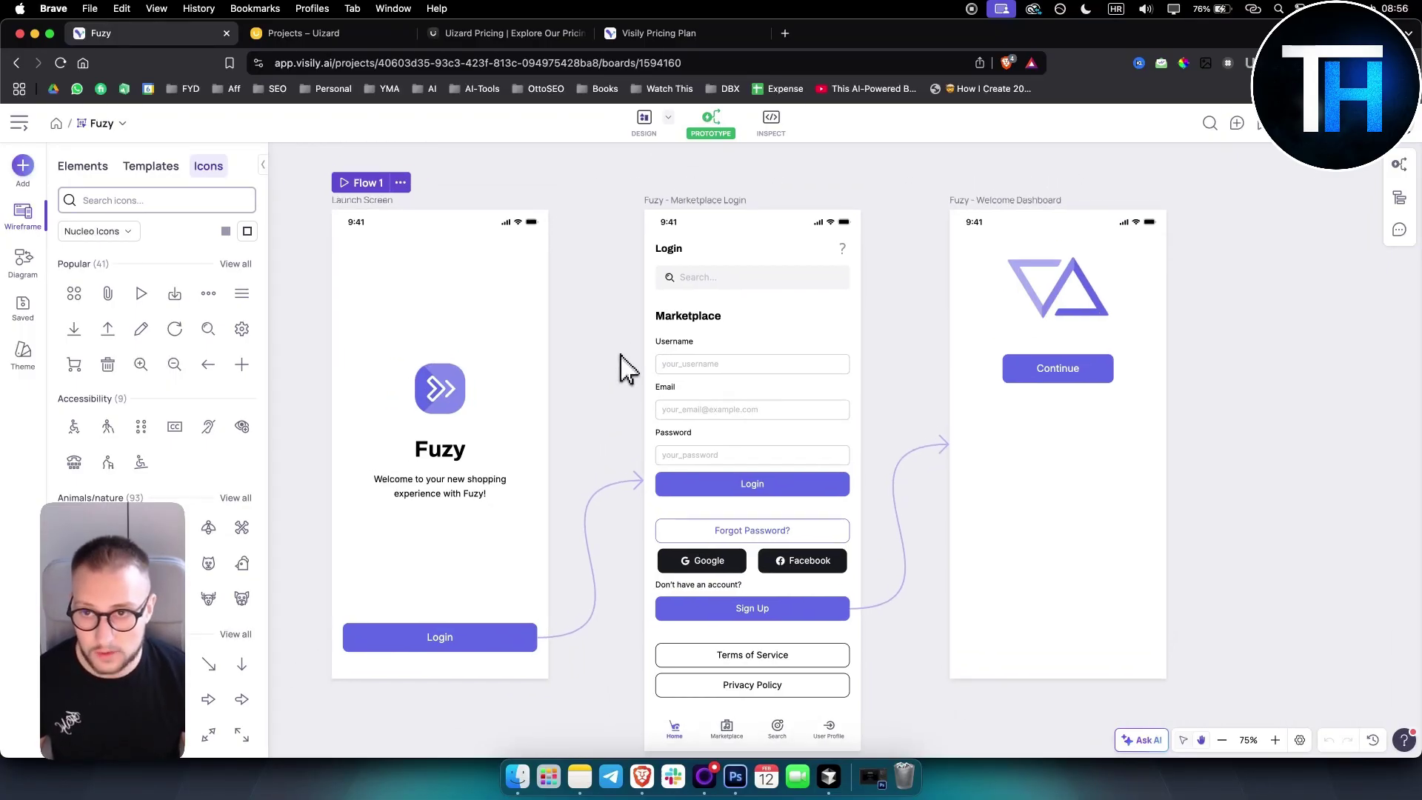
{"action": "scroll", "coordinate": [630, 370], "scroll_direction": "down", "scroll_amount": 2}
{"action": "scroll", "coordinate": [630, 371], "scroll_direction": "right", "scroll_amount": 1}
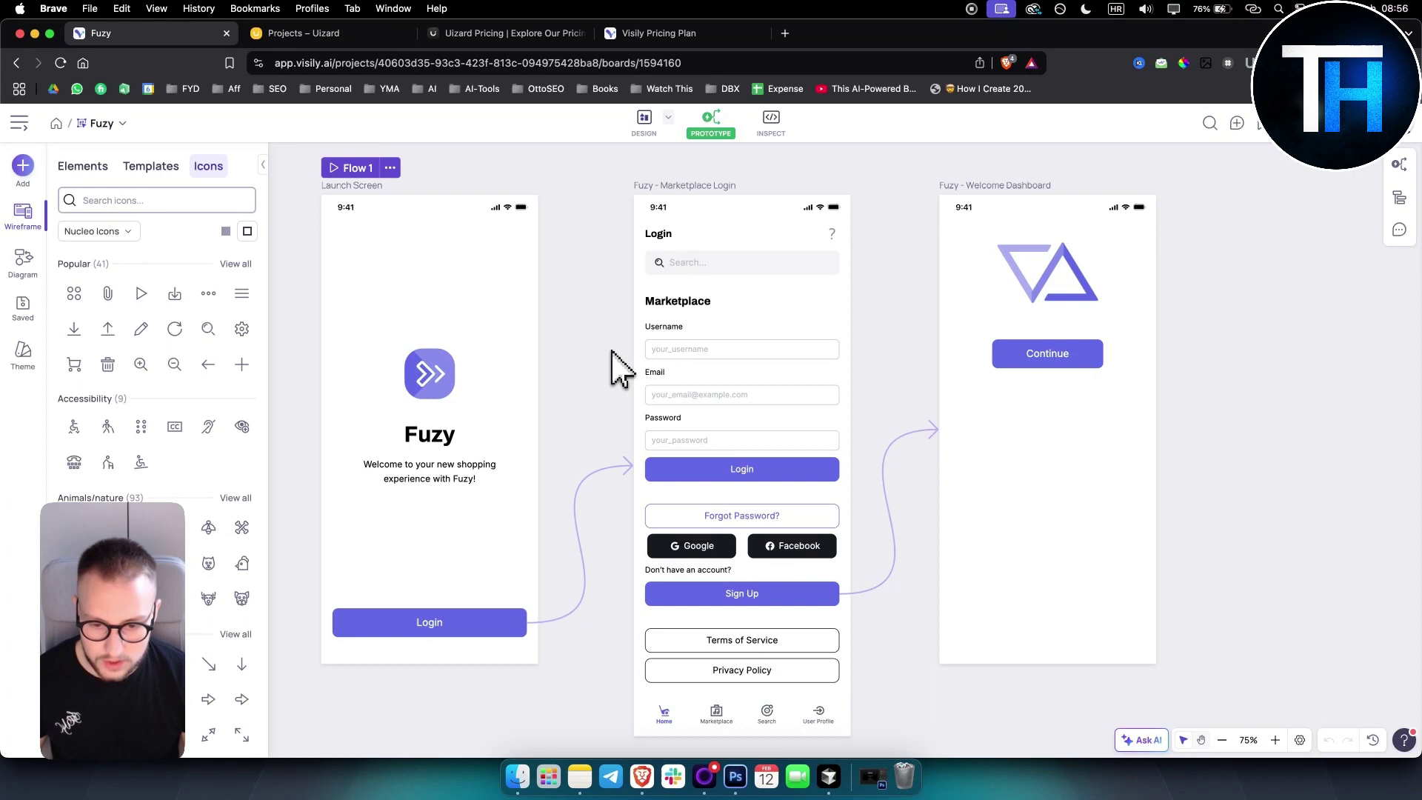
{"action": "scroll", "coordinate": [611, 348], "scroll_direction": "up", "scroll_amount": 1}
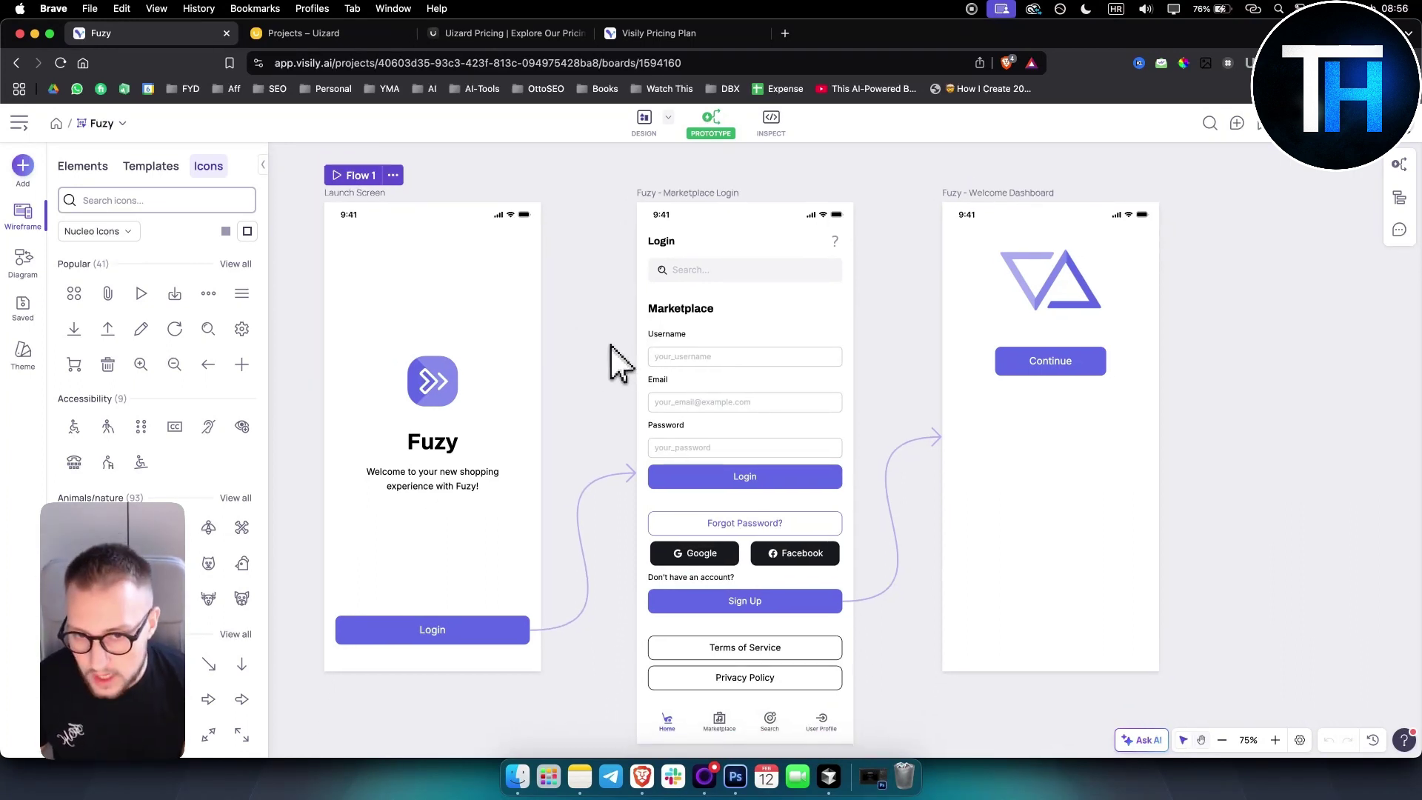
{"action": "scroll", "coordinate": [610, 345], "scroll_direction": "down", "scroll_amount": 1}
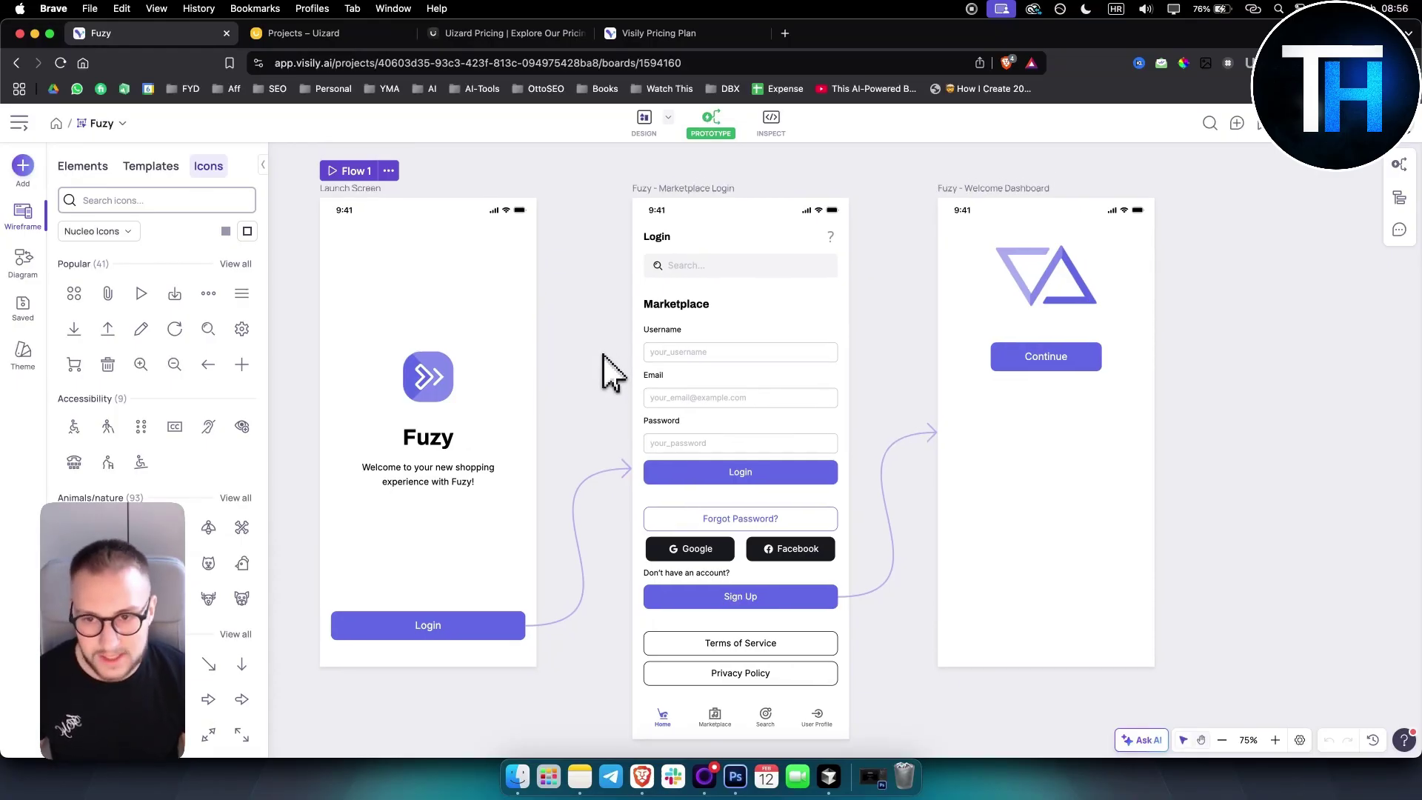
Visit the Uizard team members page, then come back to the Fuzy prototype in Visily.
{"action": "left_click", "coordinate": [330, 36]}
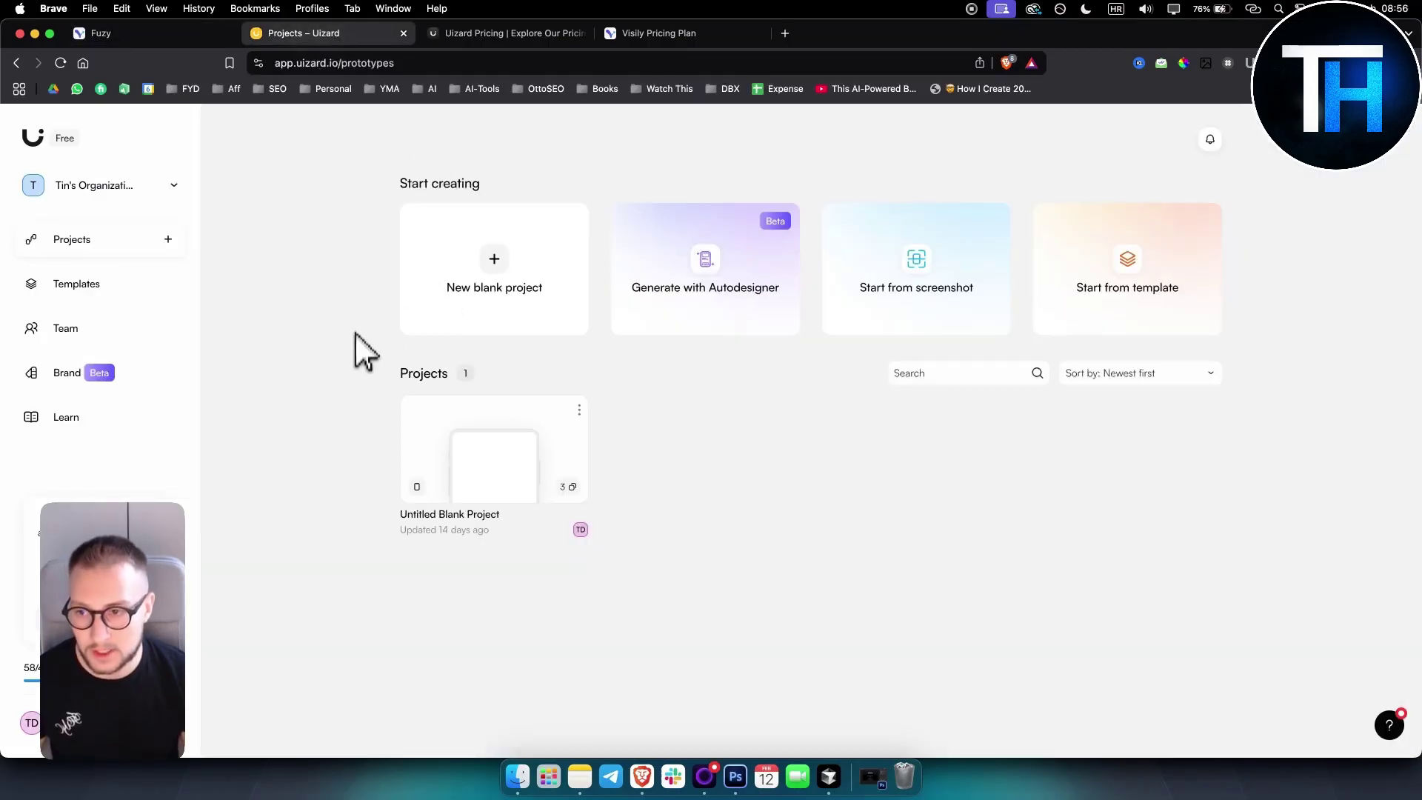
{"action": "left_click", "coordinate": [52, 335]}
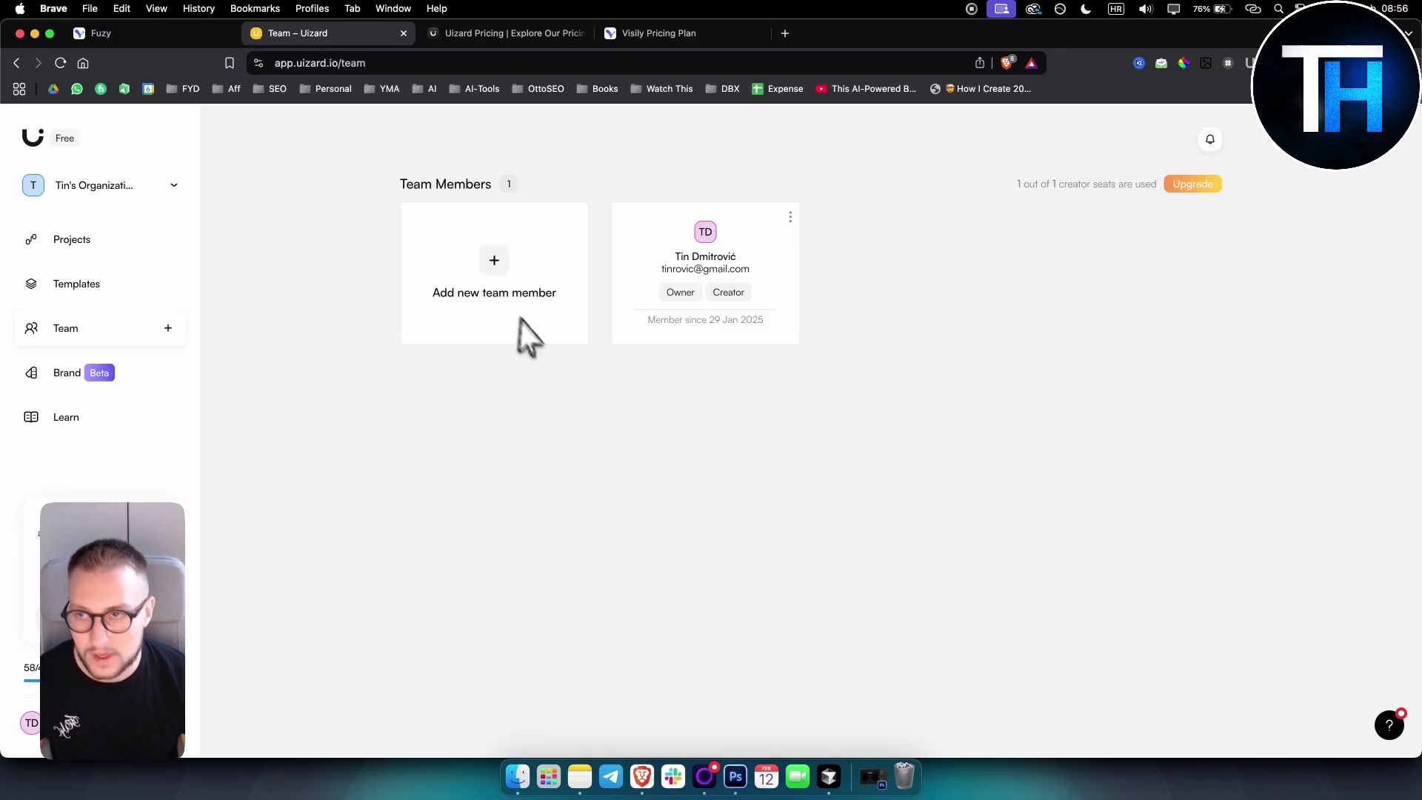
{"action": "left_click", "coordinate": [174, 34]}
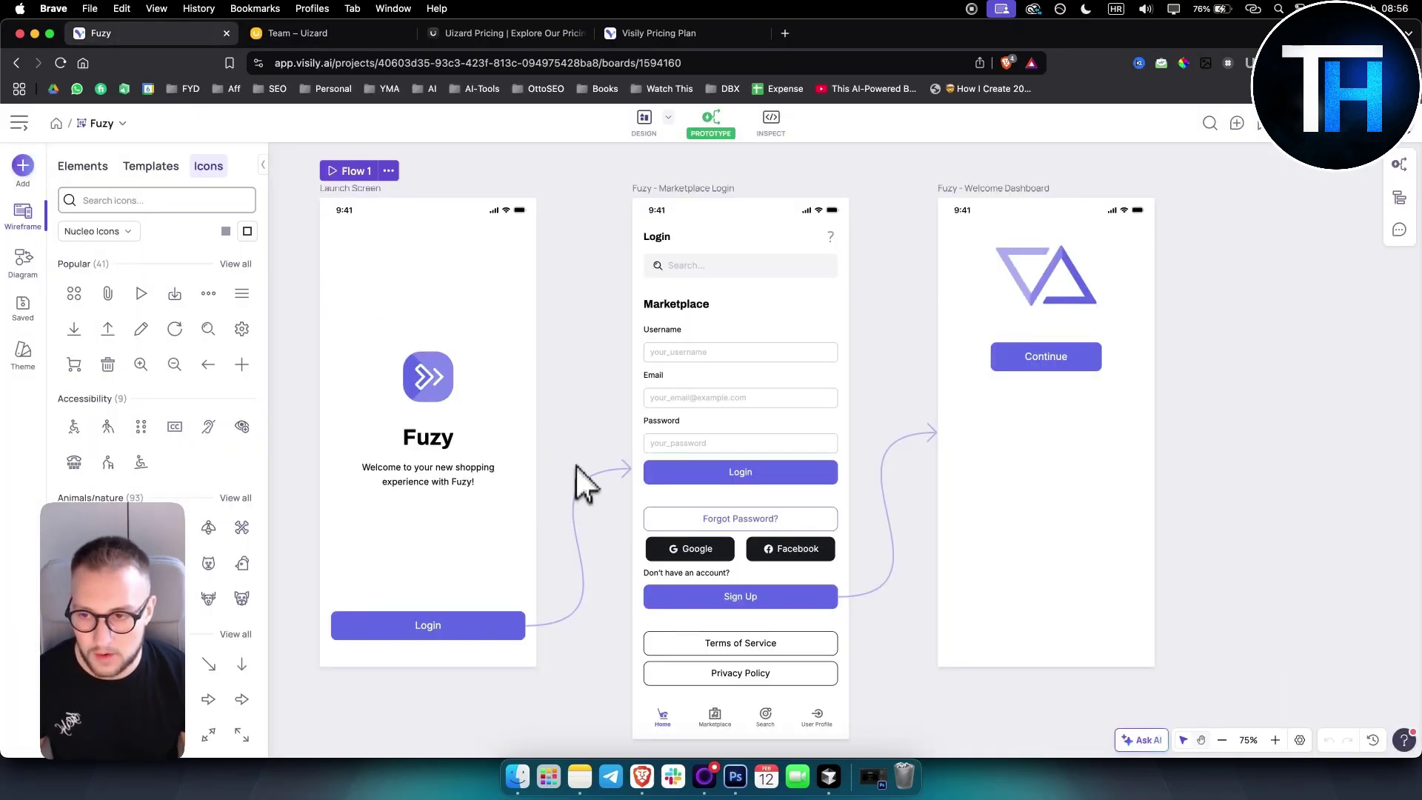
Check the prototype links on the Launch Screen Login button and the Marketplace Login button.
{"action": "scroll", "coordinate": [592, 430], "scroll_direction": "up", "scroll_amount": 1}
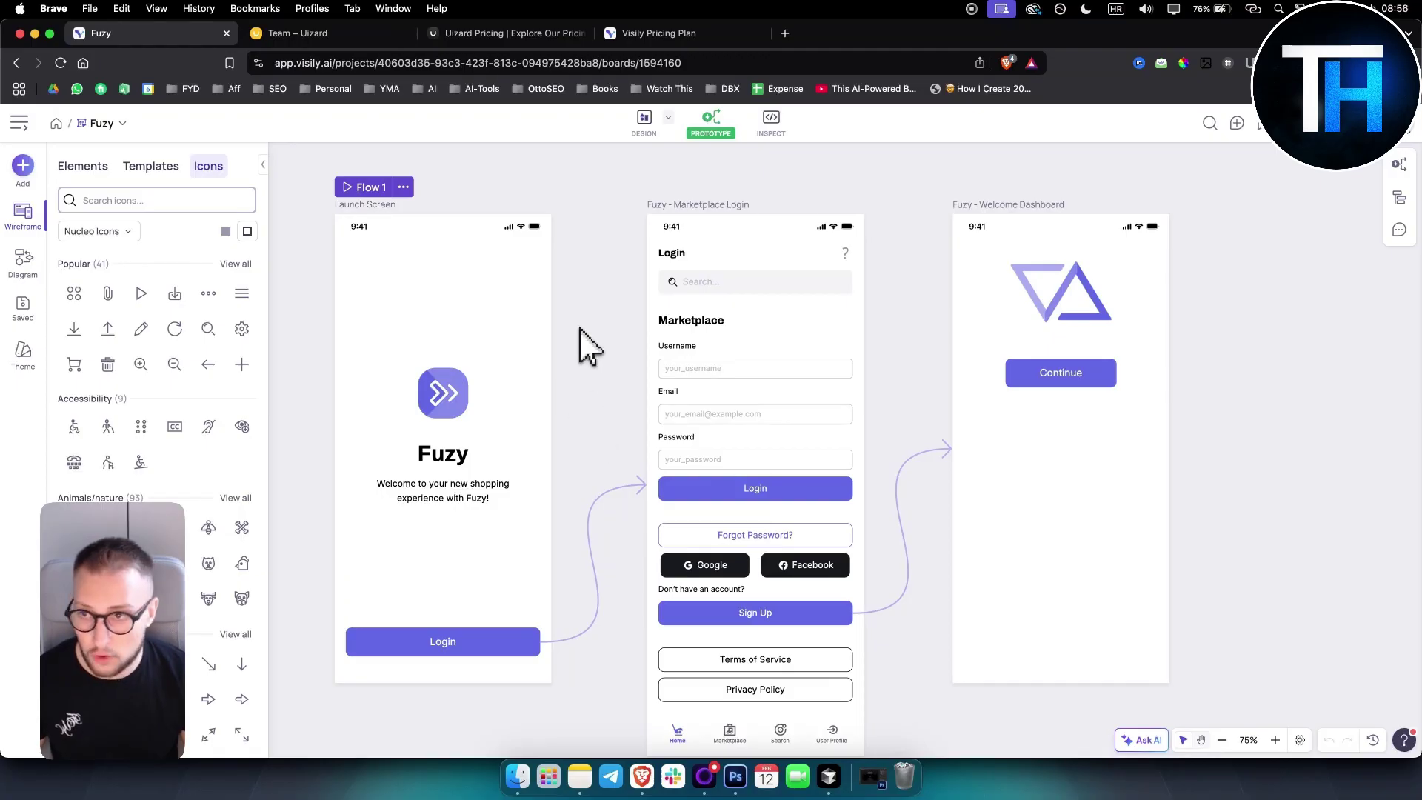
{"action": "scroll", "coordinate": [582, 322], "scroll_direction": "down", "scroll_amount": 1}
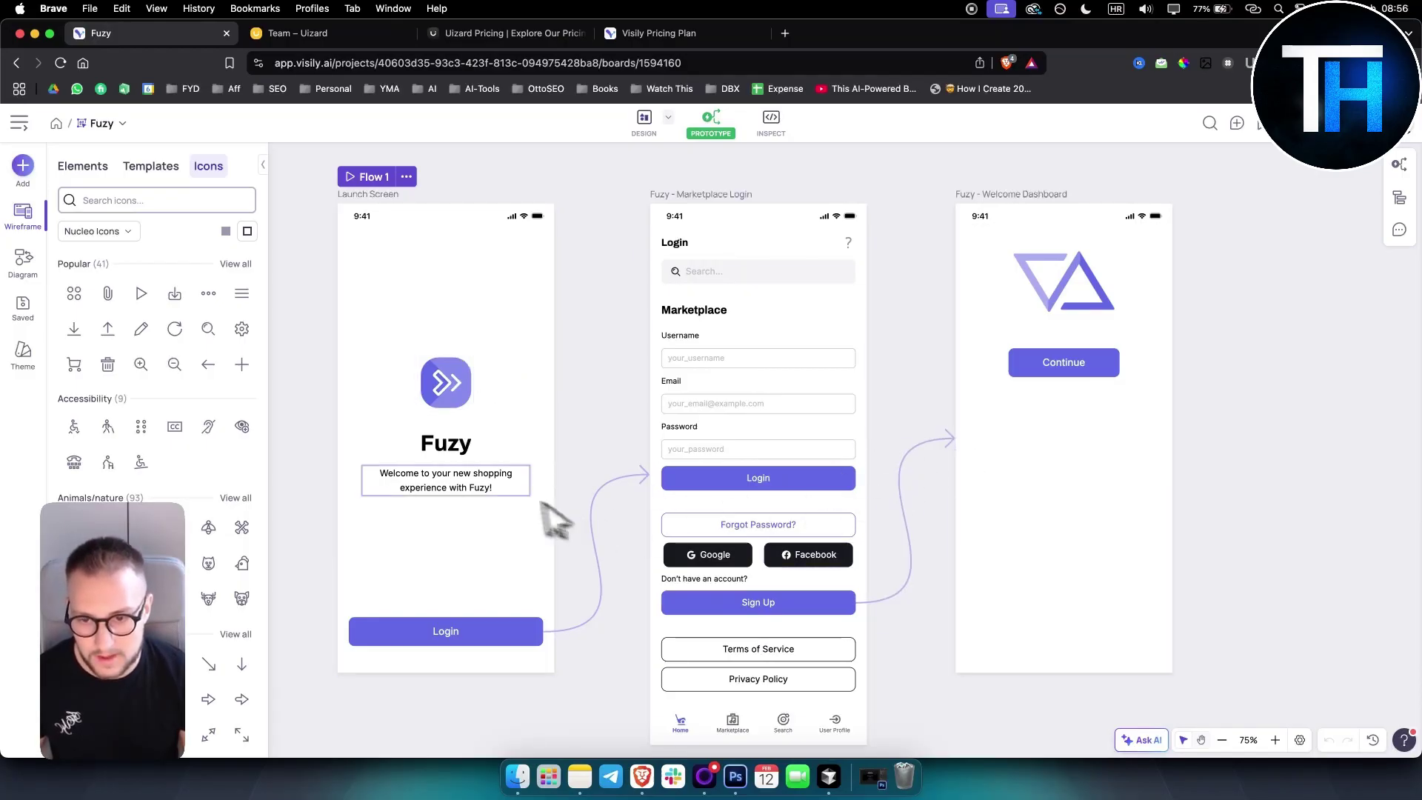
{"action": "left_click", "coordinate": [449, 631]}
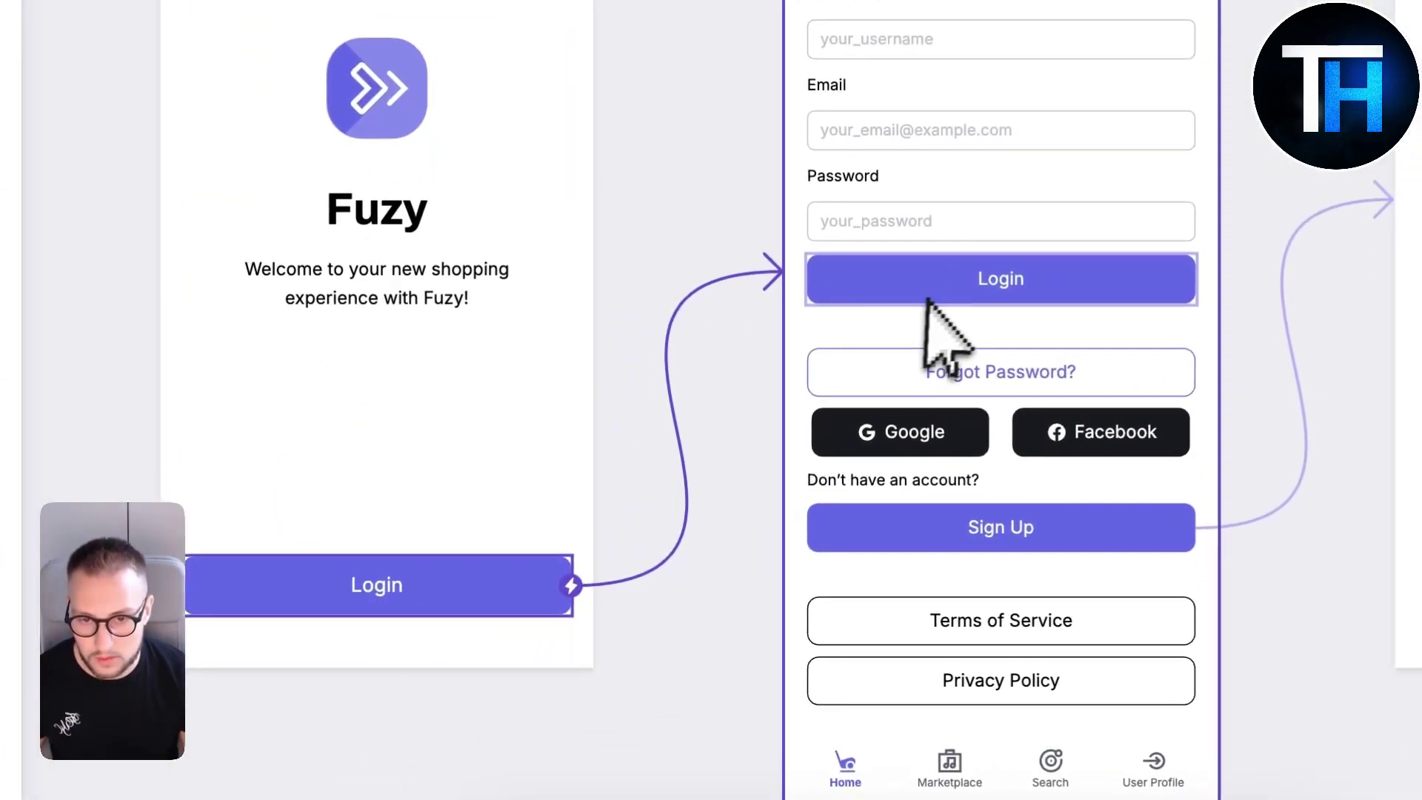
{"action": "left_click", "coordinate": [960, 285]}
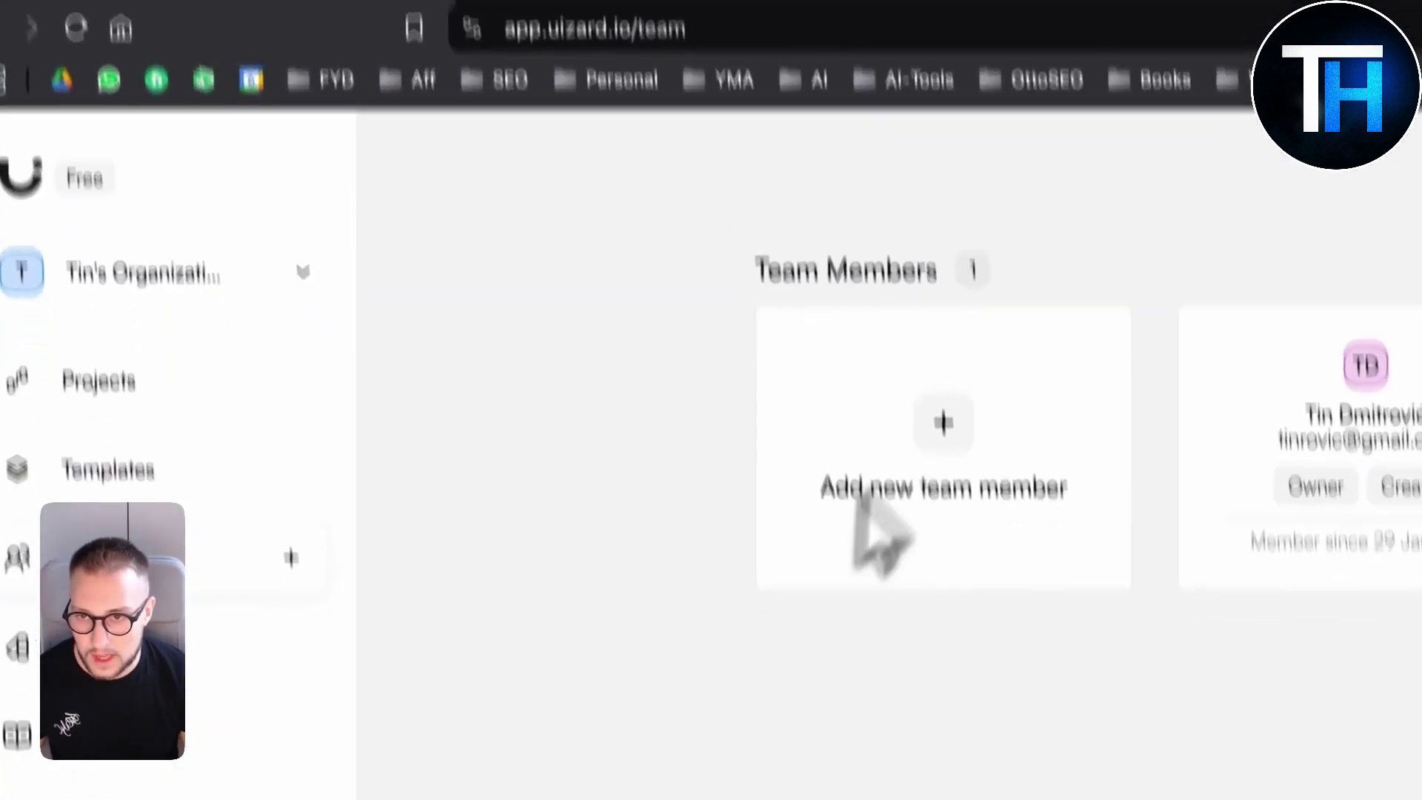
Go to the Uizard projects list to open the Untitled Blank Project.
{"action": "left_click", "coordinate": [92, 381]}
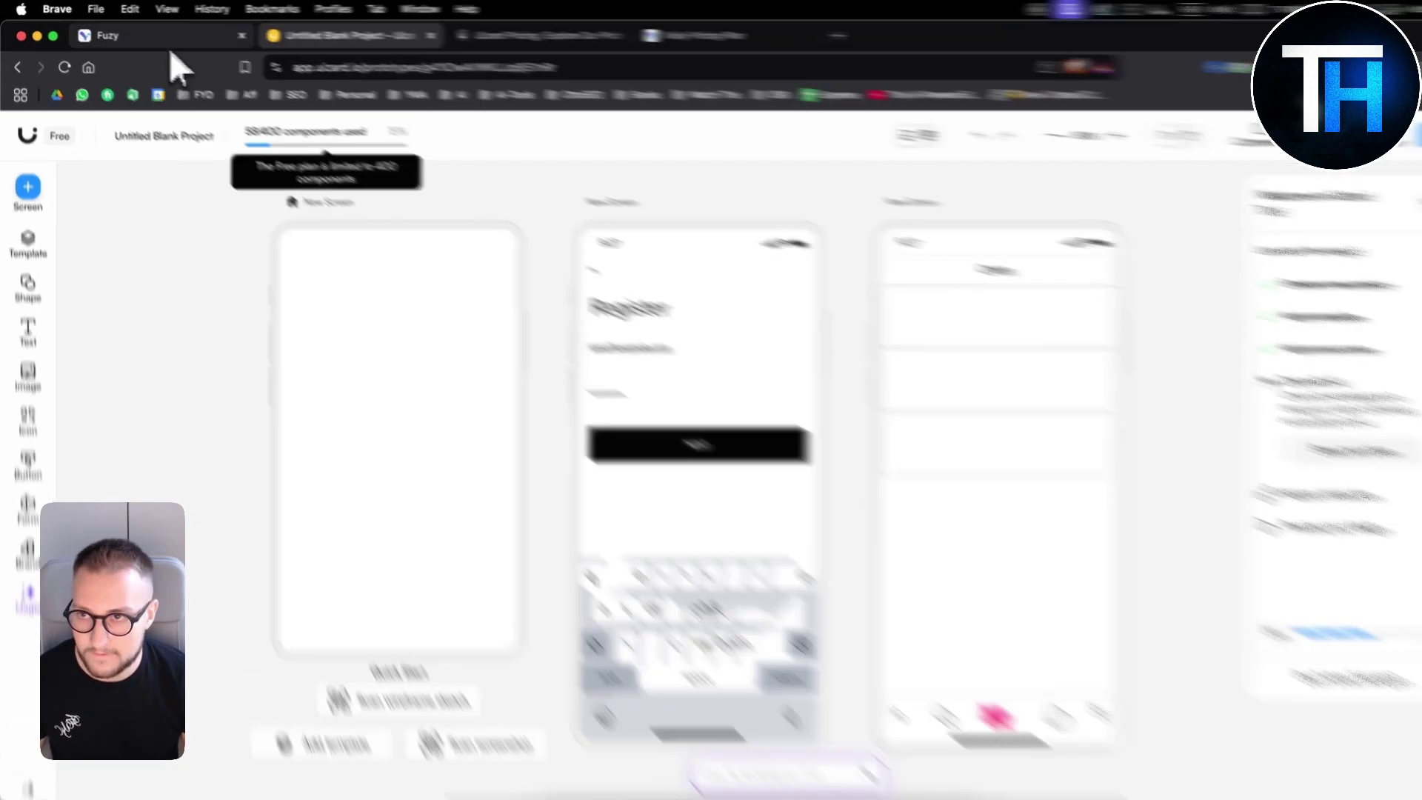
Back on the Fuzy board, nudge the Launch Screen Login button to horizontal centre.
{"action": "left_click", "coordinate": [155, 34]}
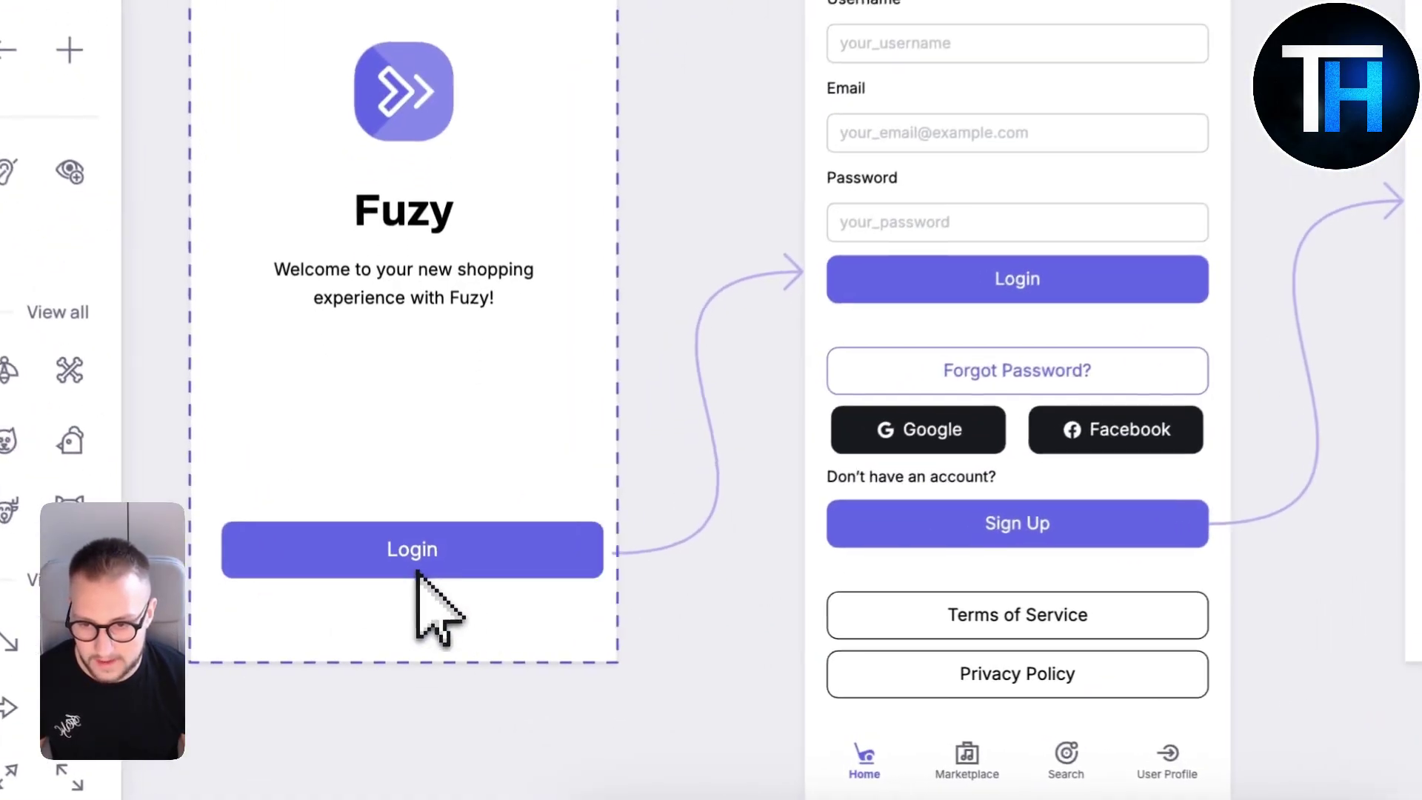
{"action": "left_click_drag", "start_coordinate": [393, 596], "coordinate": [400, 600]}
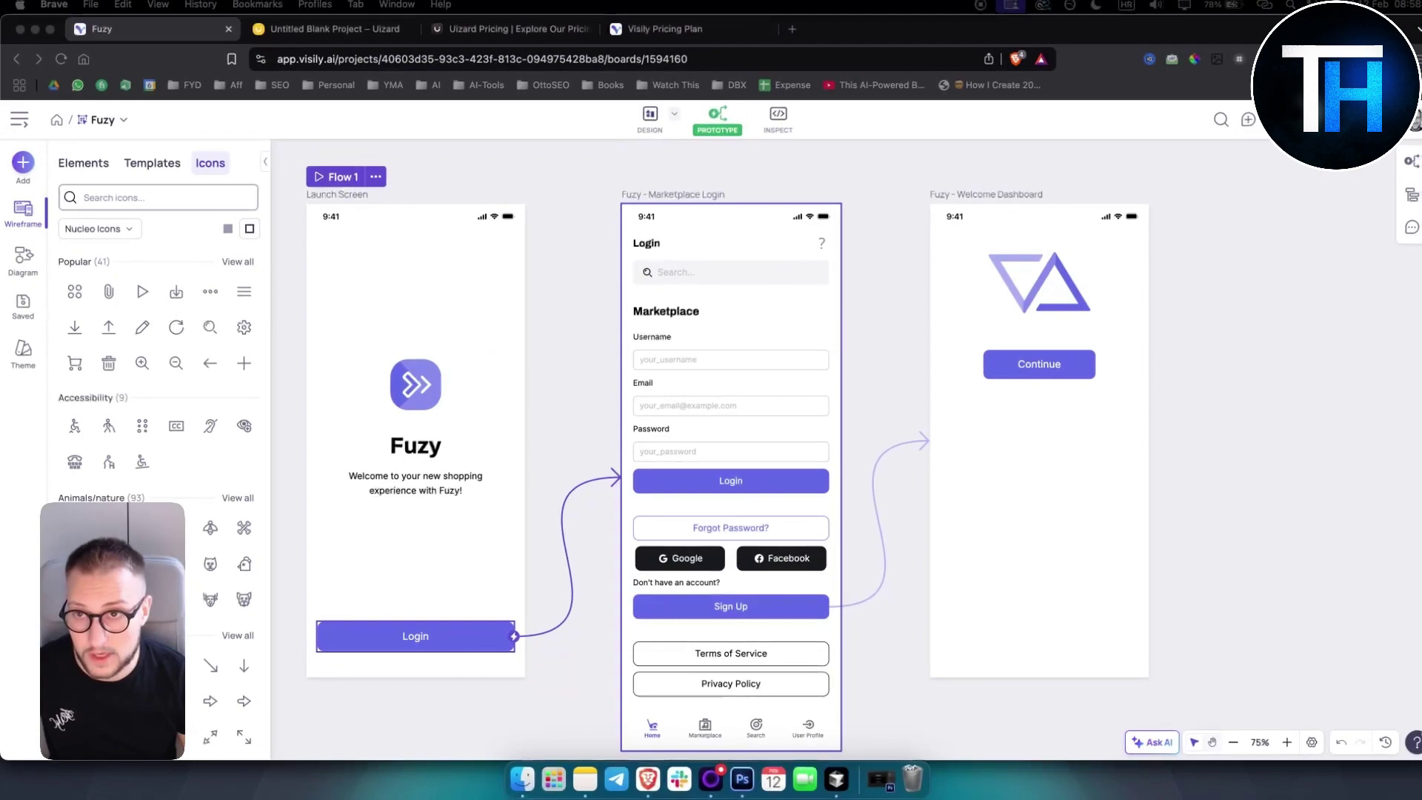
{"action": "left_click", "coordinate": [355, 35]}
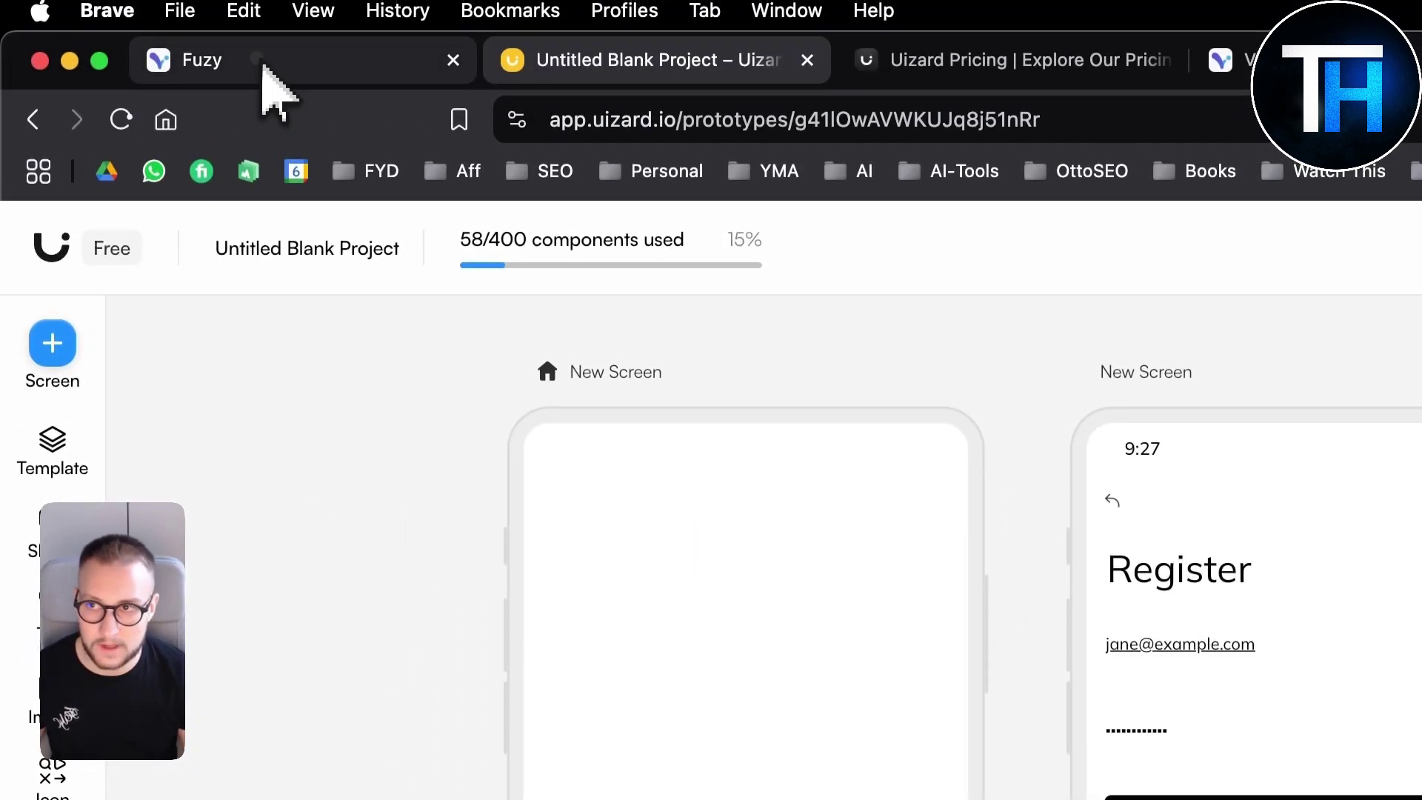
{"action": "left_click", "coordinate": [263, 67]}
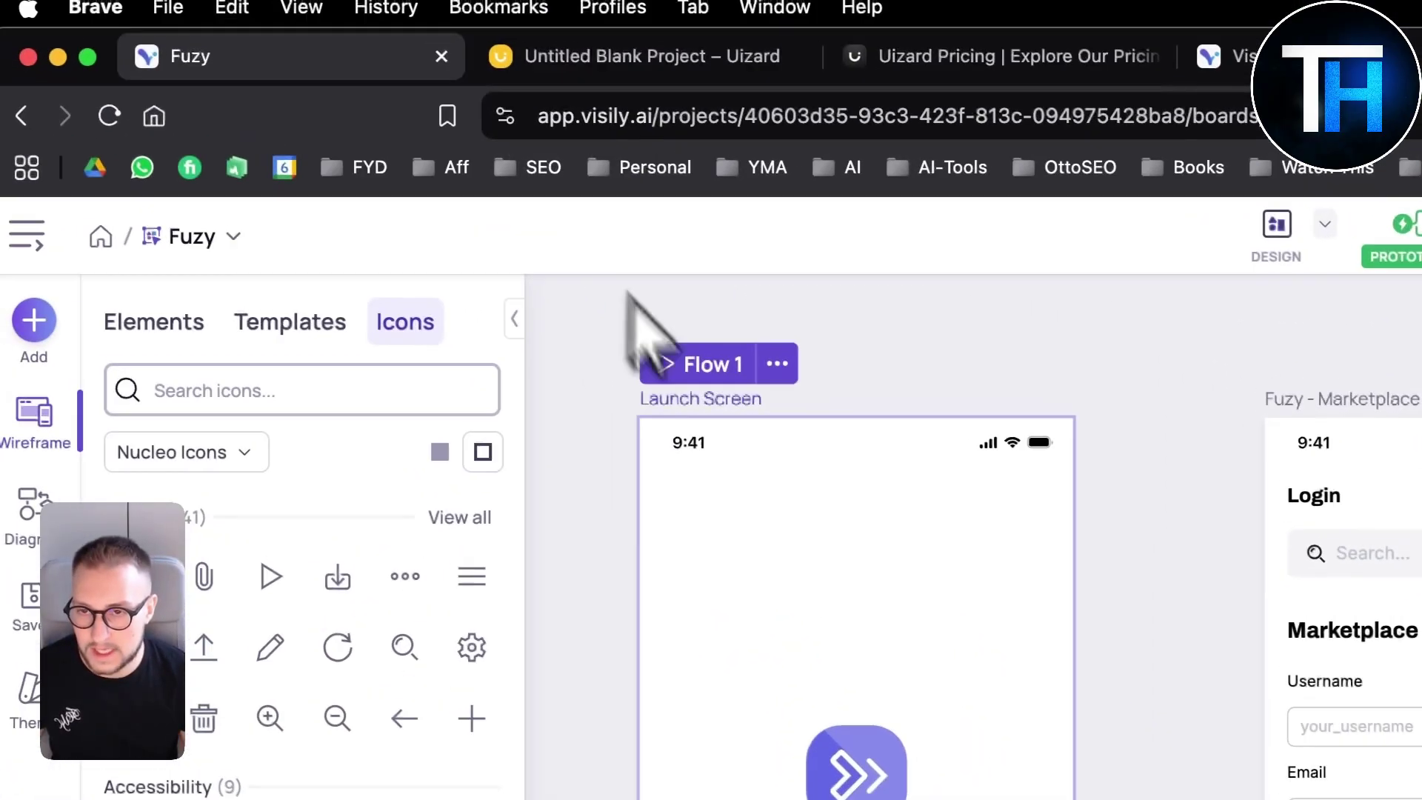
{"action": "left_click", "coordinate": [637, 56]}
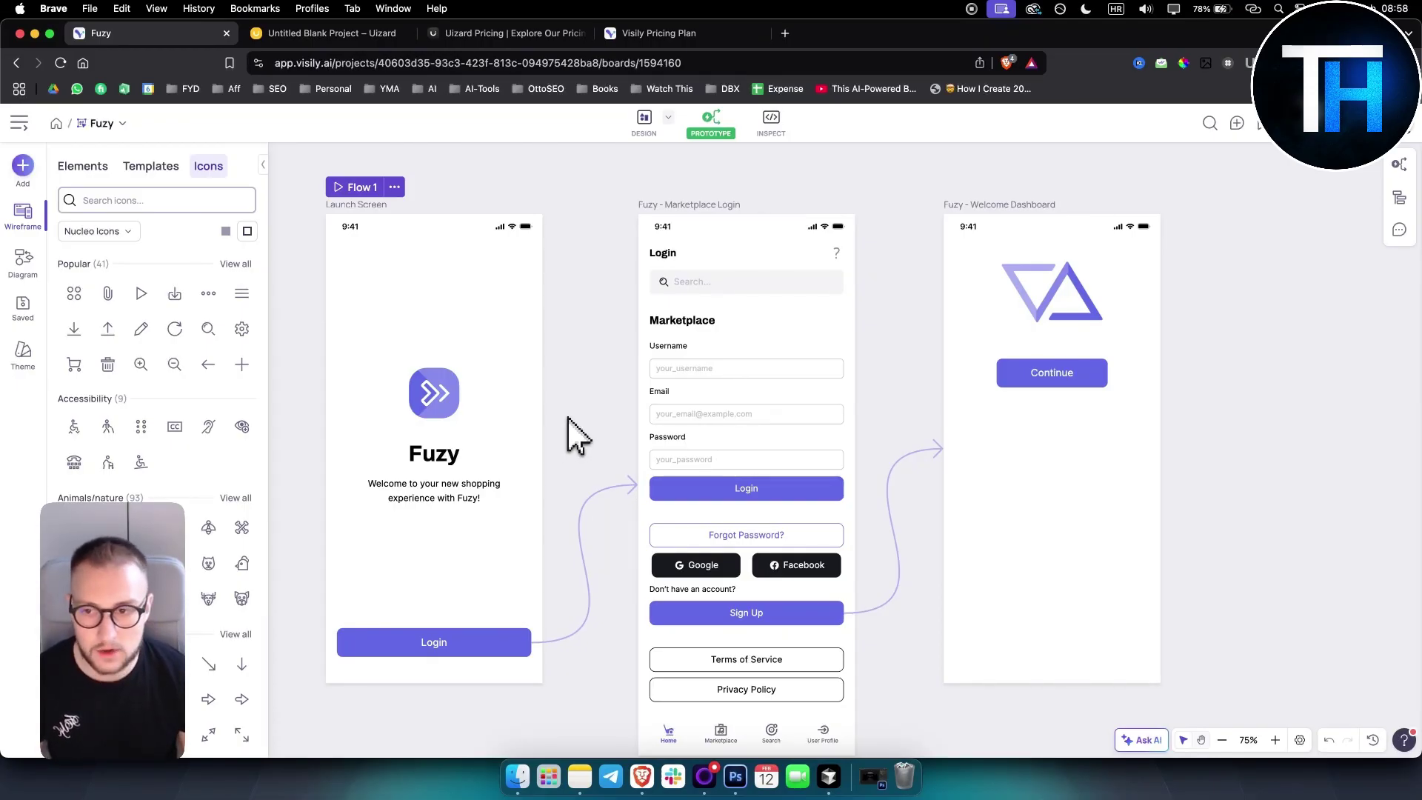
{"action": "scroll", "coordinate": [577, 406], "scroll_direction": "up", "scroll_amount": 1}
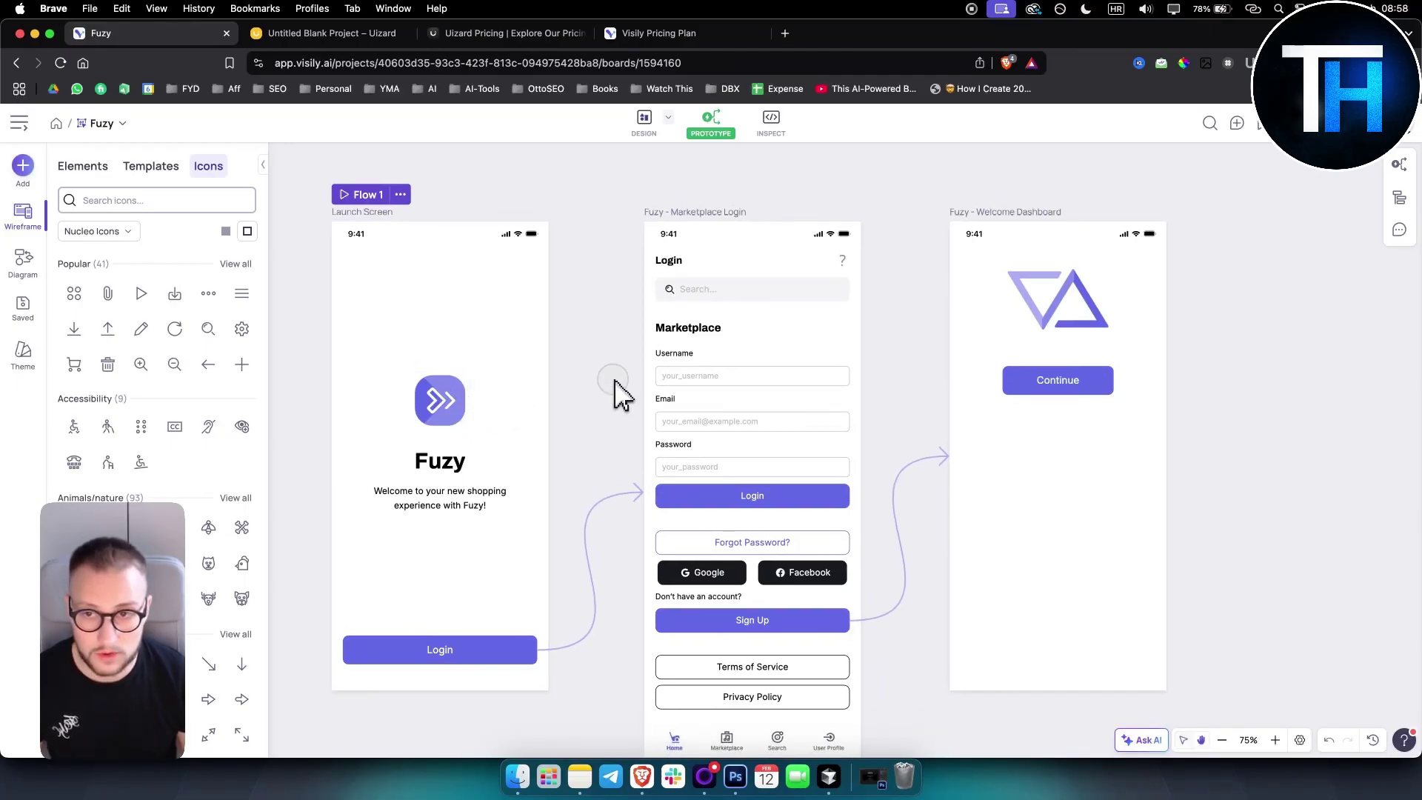
{"action": "scroll", "coordinate": [615, 381], "scroll_direction": "right", "scroll_amount": 2}
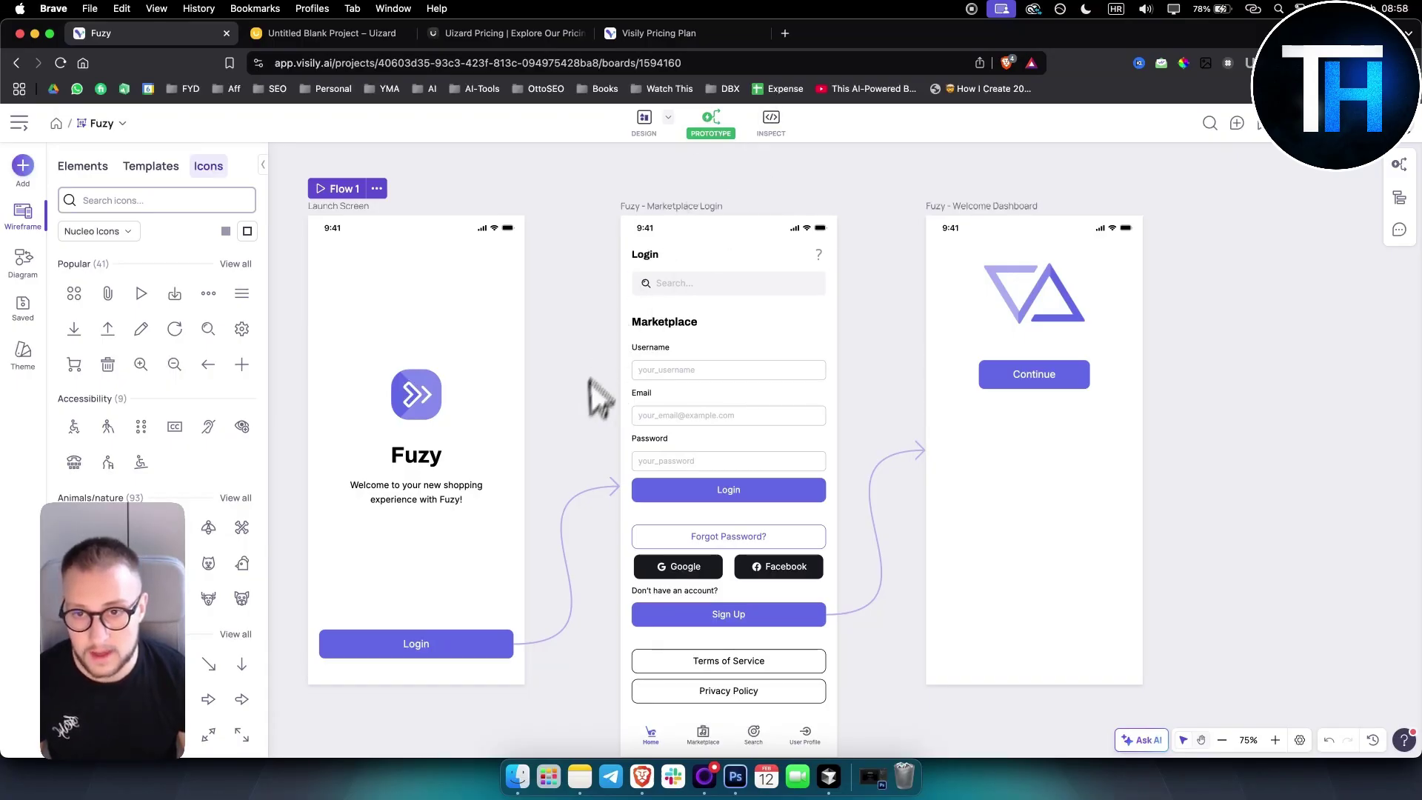
{"action": "scroll", "coordinate": [593, 415], "scroll_direction": "left", "scroll_amount": 2}
{"action": "scroll", "coordinate": [593, 426], "scroll_direction": "right", "scroll_amount": 2}
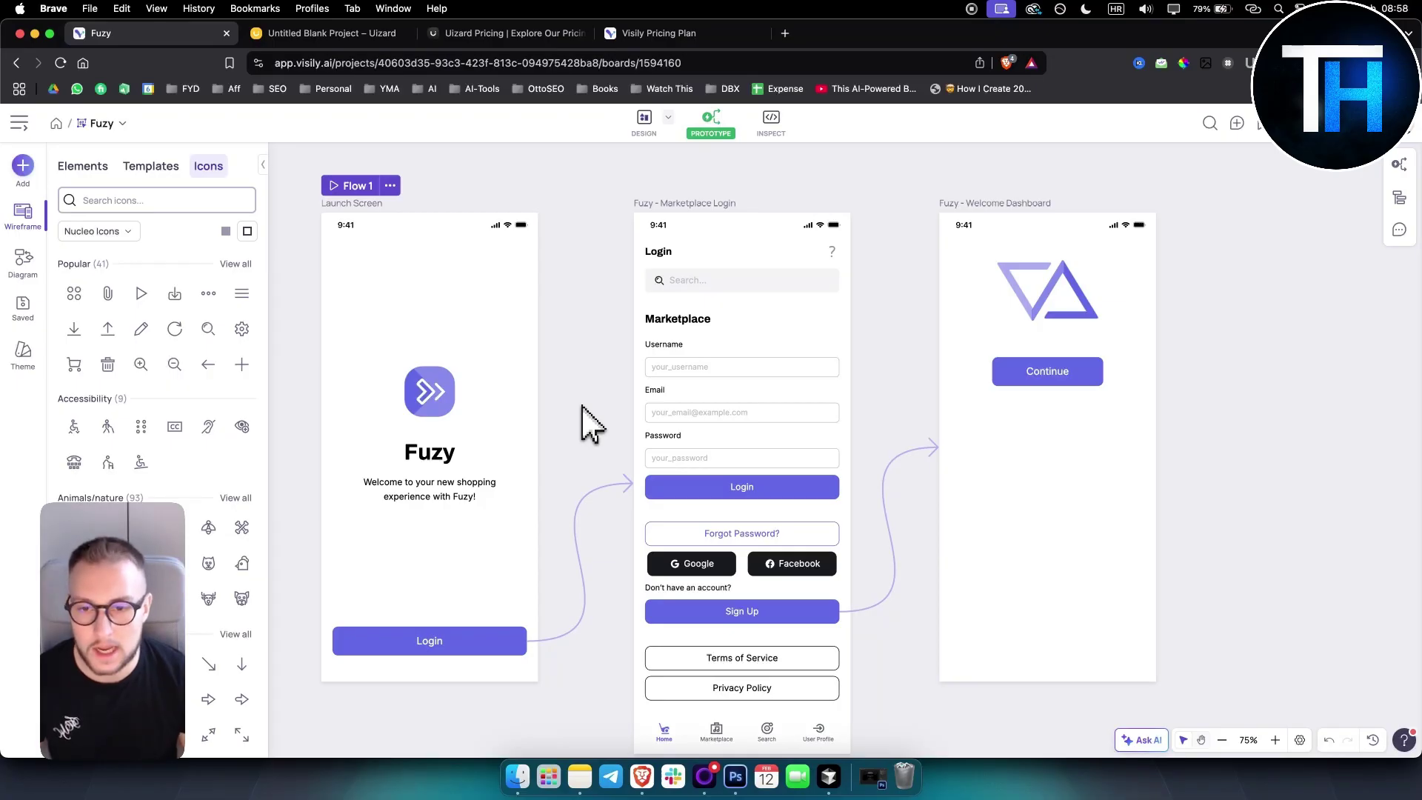
Show Visily's folder list with Fuzy under Team Space, then switch to the Uizard blank project.
{"action": "left_click", "coordinate": [20, 125]}
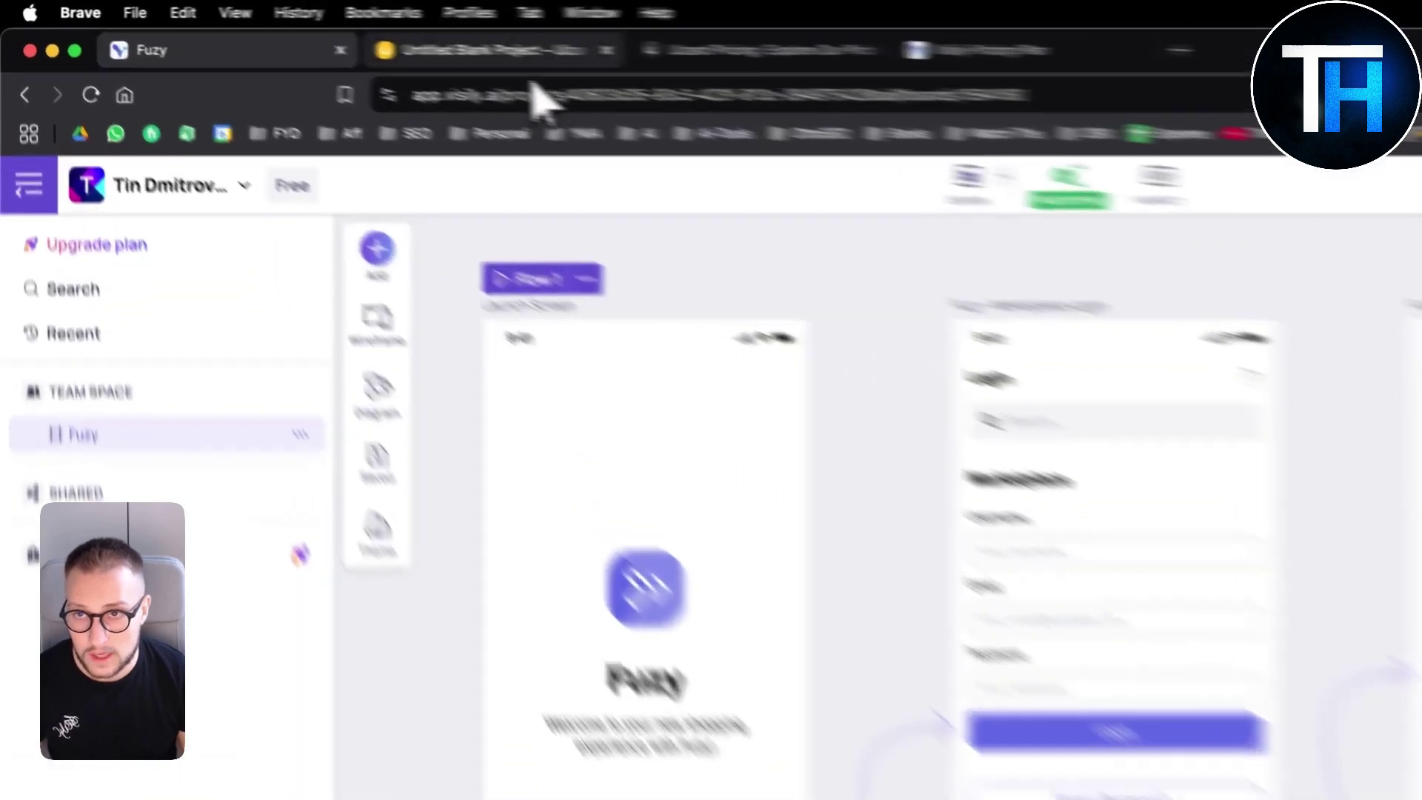
{"action": "left_click", "coordinate": [504, 49]}
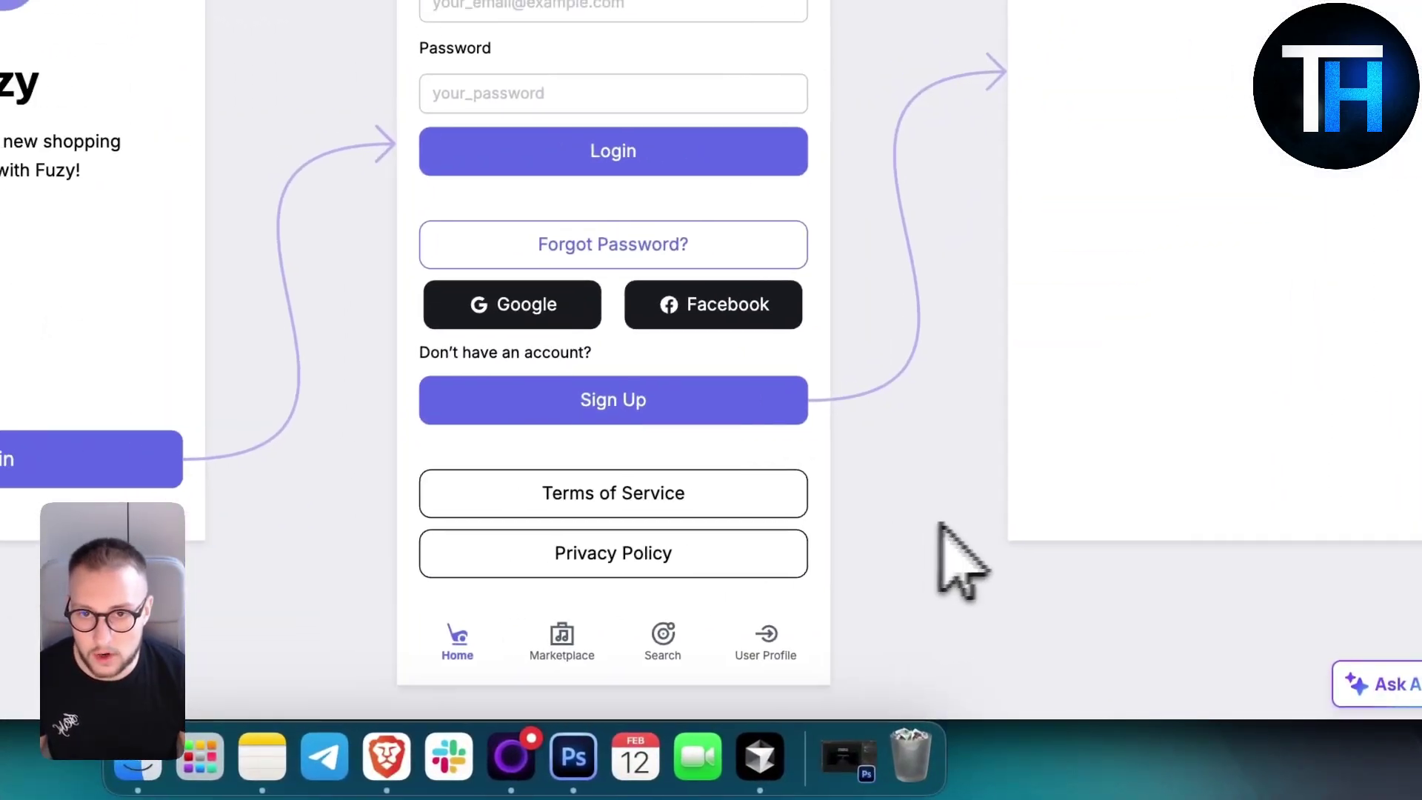
{"action": "scroll", "coordinate": [939, 523], "scroll_direction": "right", "scroll_amount": 3}
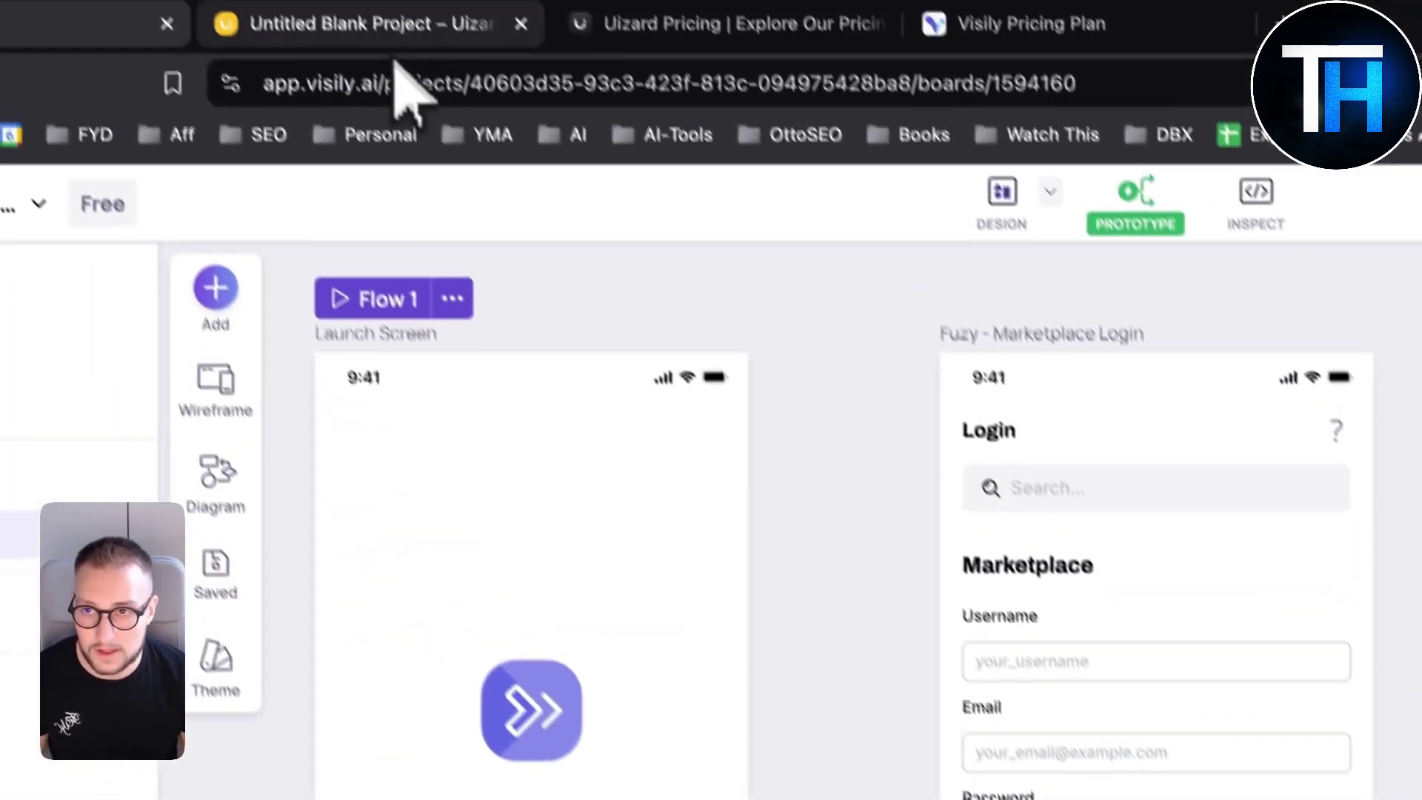
{"action": "left_click", "coordinate": [411, 22]}
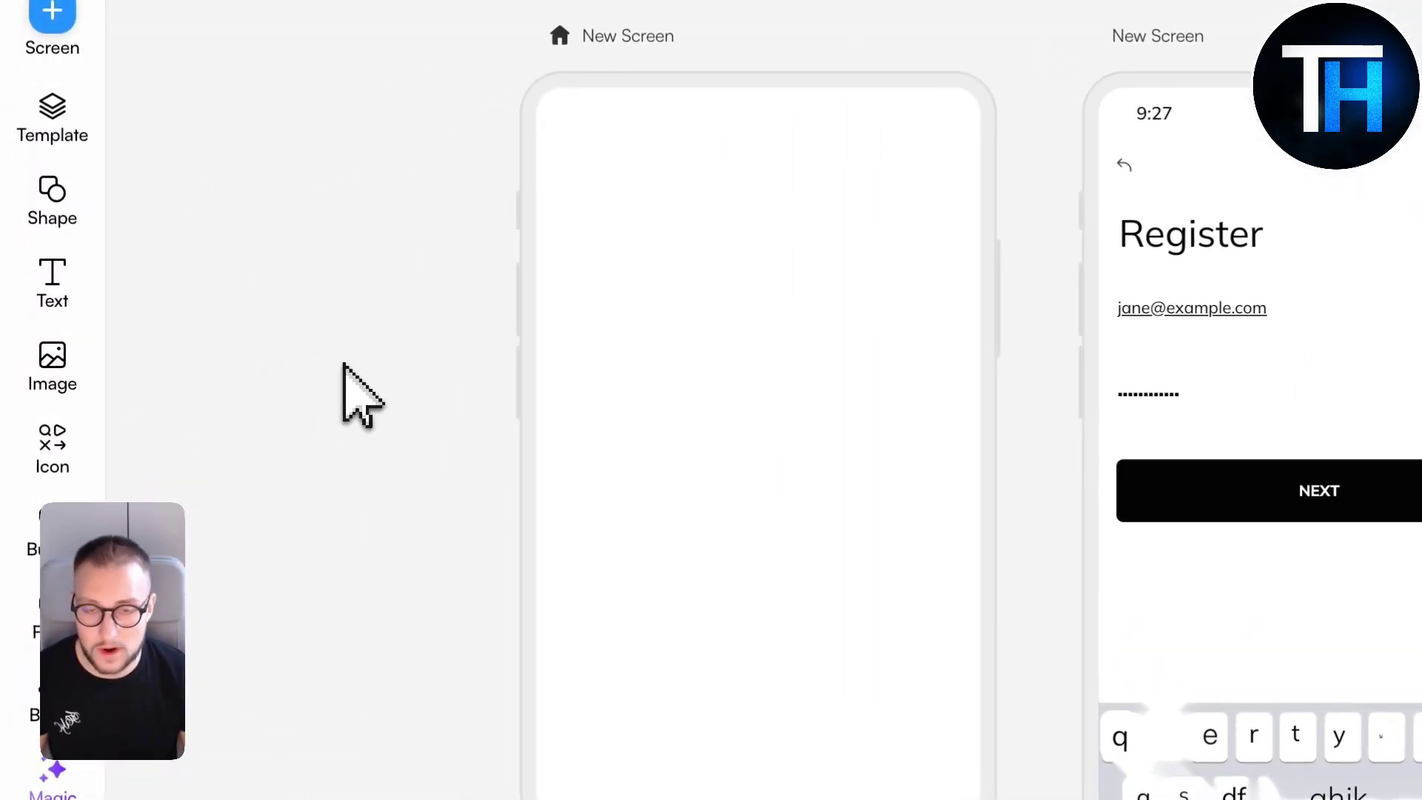
Glance over the Uizard blank project, then return to Visily's Fuzy board.
{"action": "scroll", "coordinate": [376, 420], "scroll_direction": "down", "scroll_amount": 1}
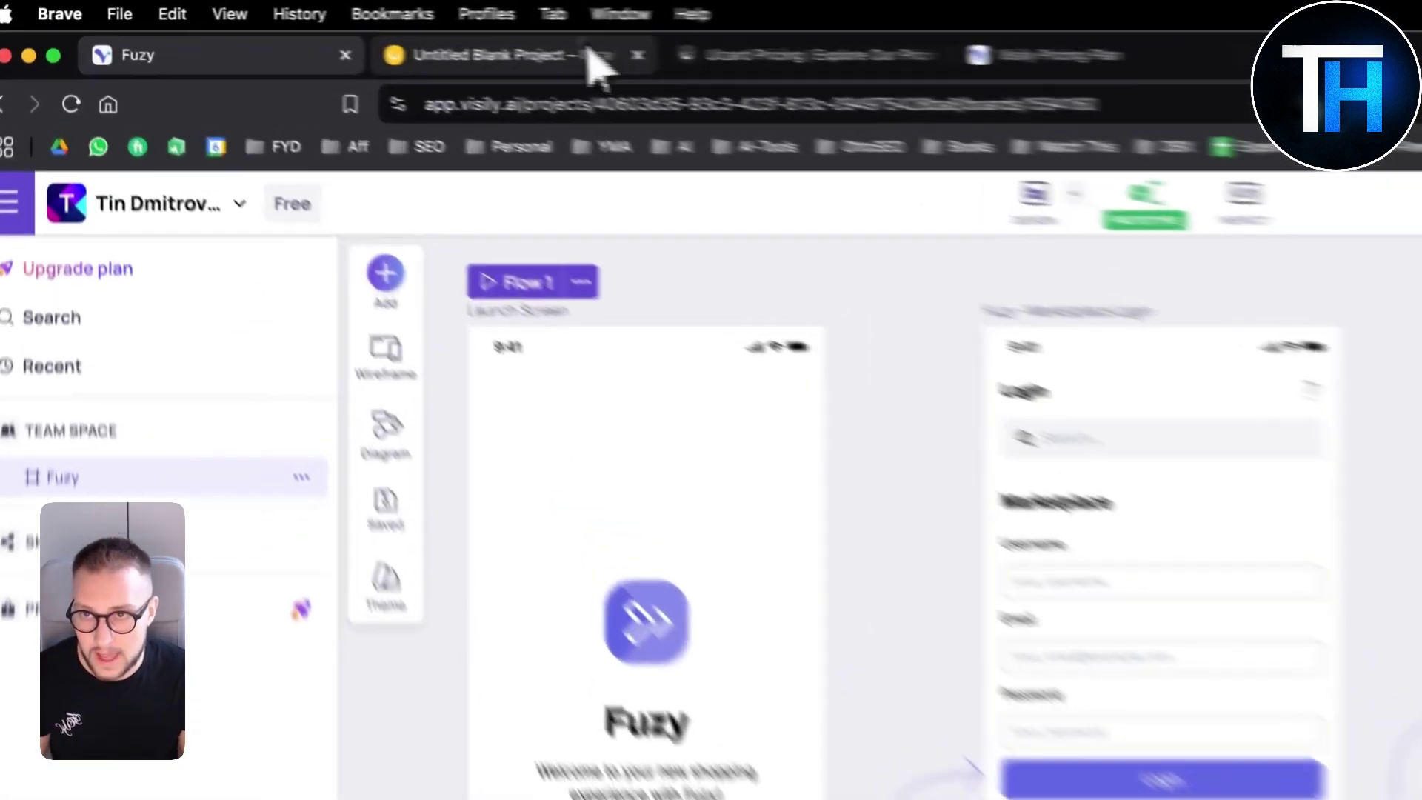
{"action": "left_click", "coordinate": [367, 32]}
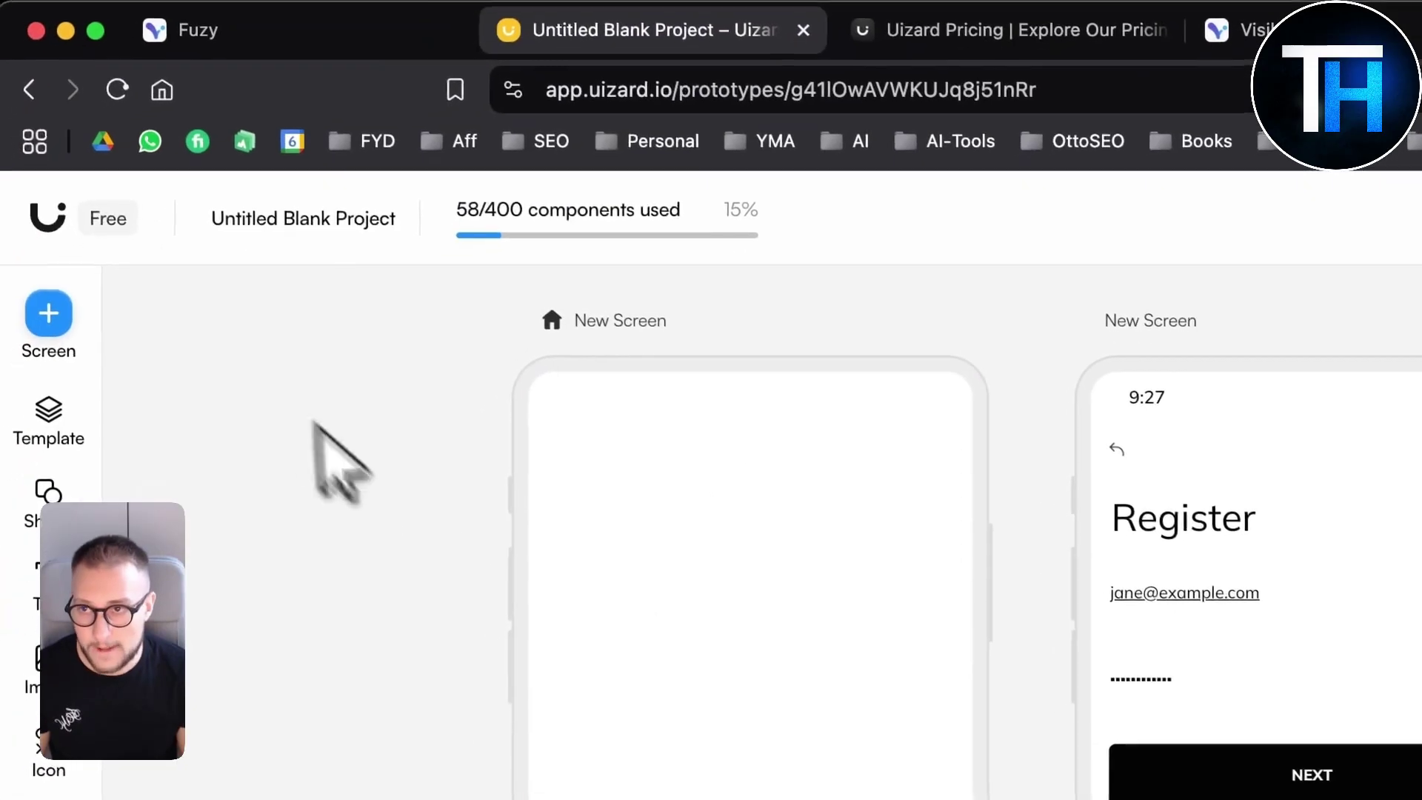
{"action": "left_click", "coordinate": [296, 41]}
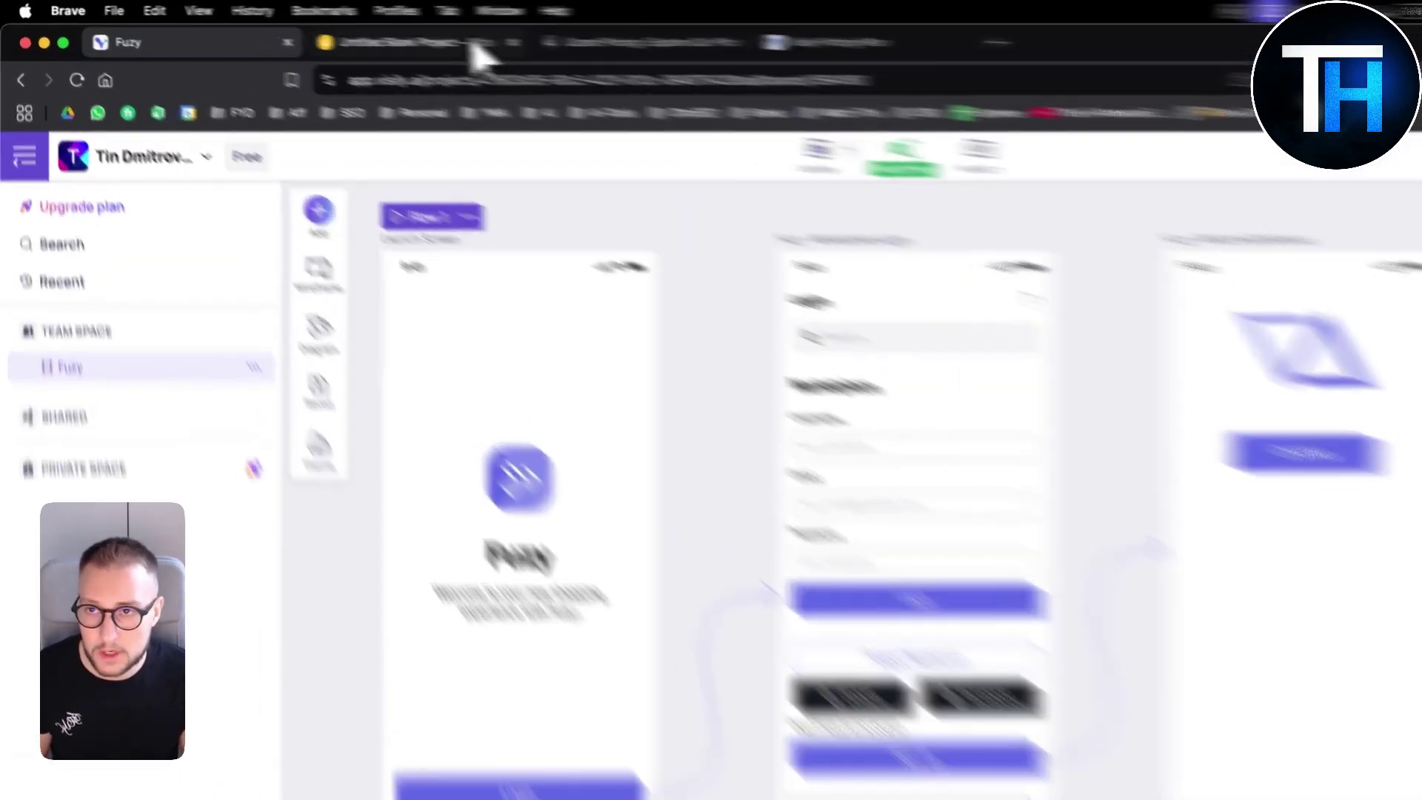
{"action": "left_click", "coordinate": [326, 33]}
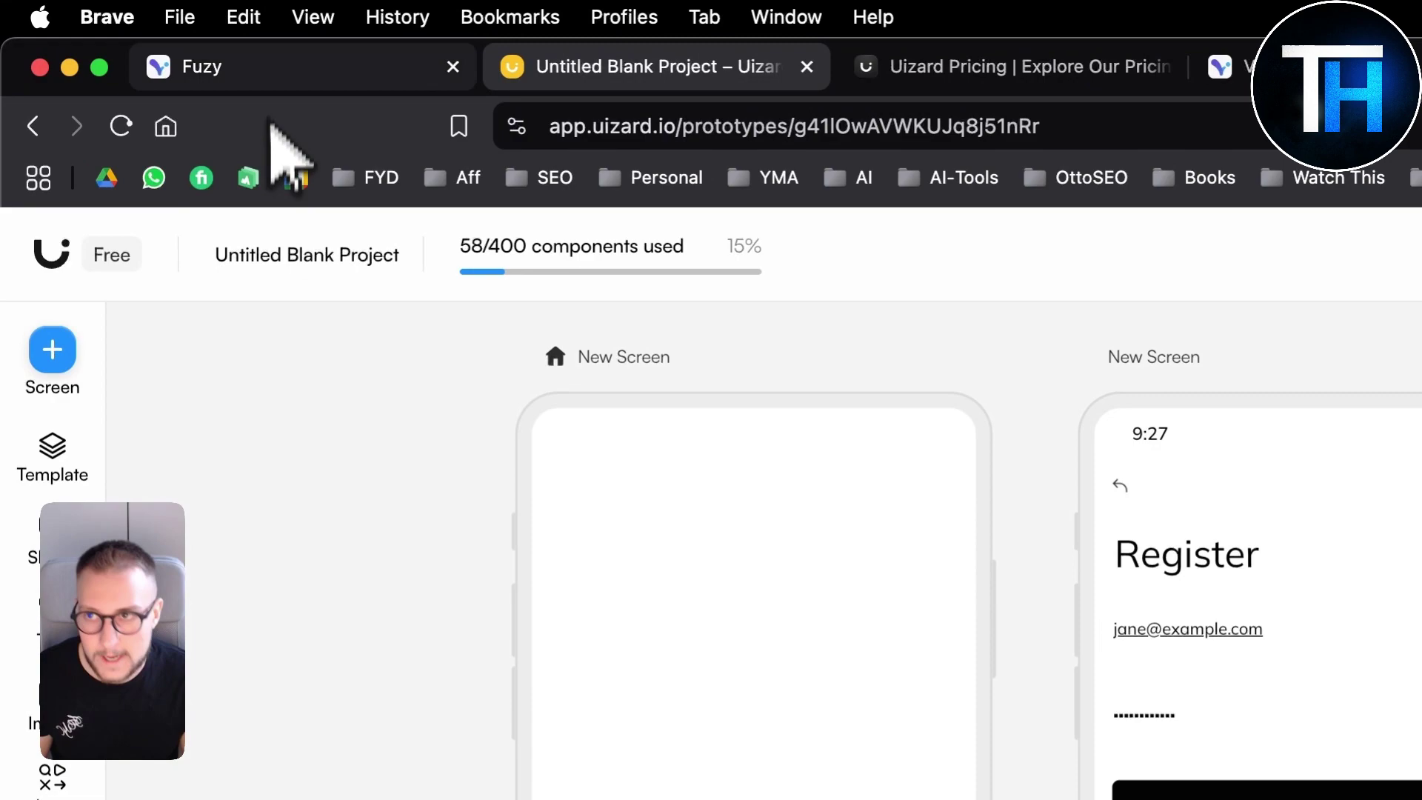
{"action": "left_click", "coordinate": [222, 66]}
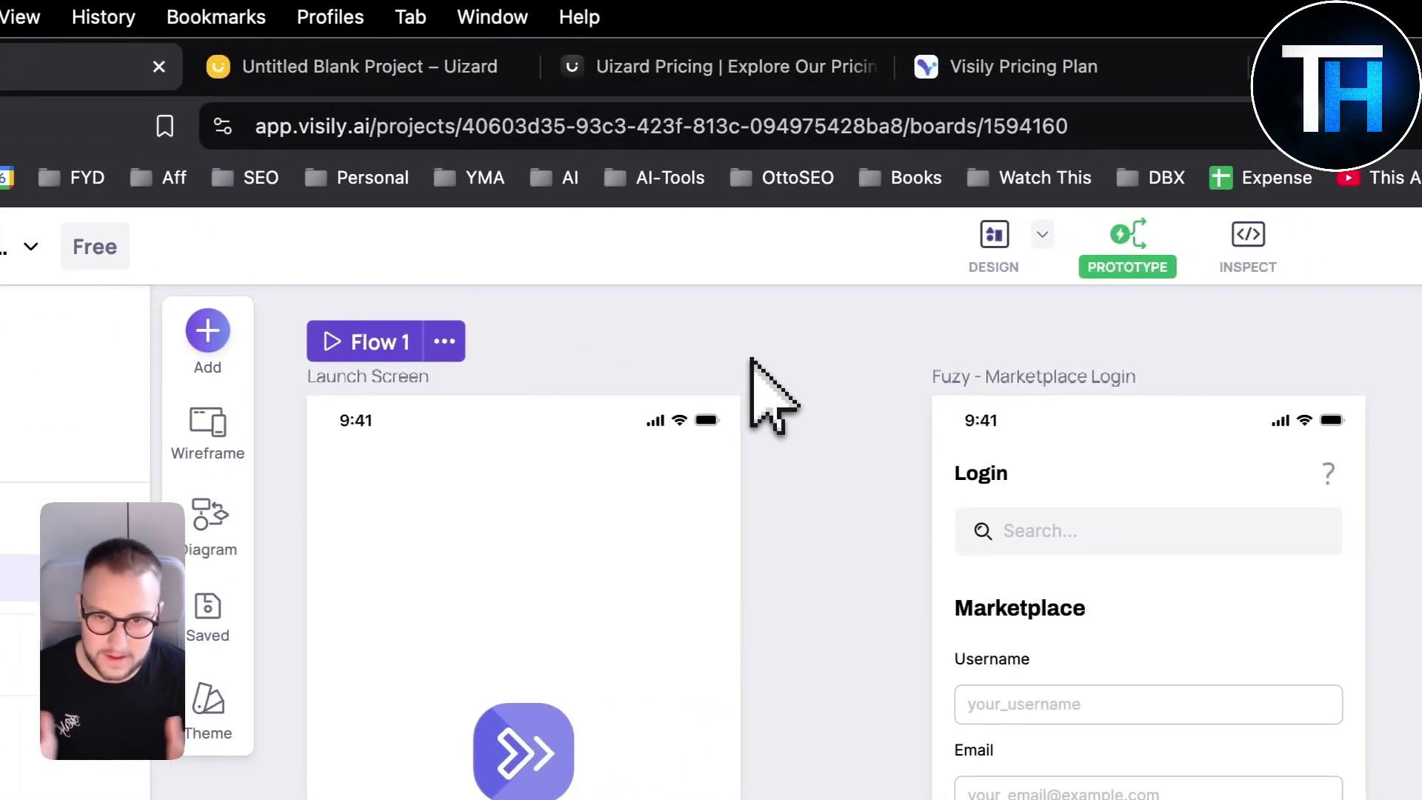